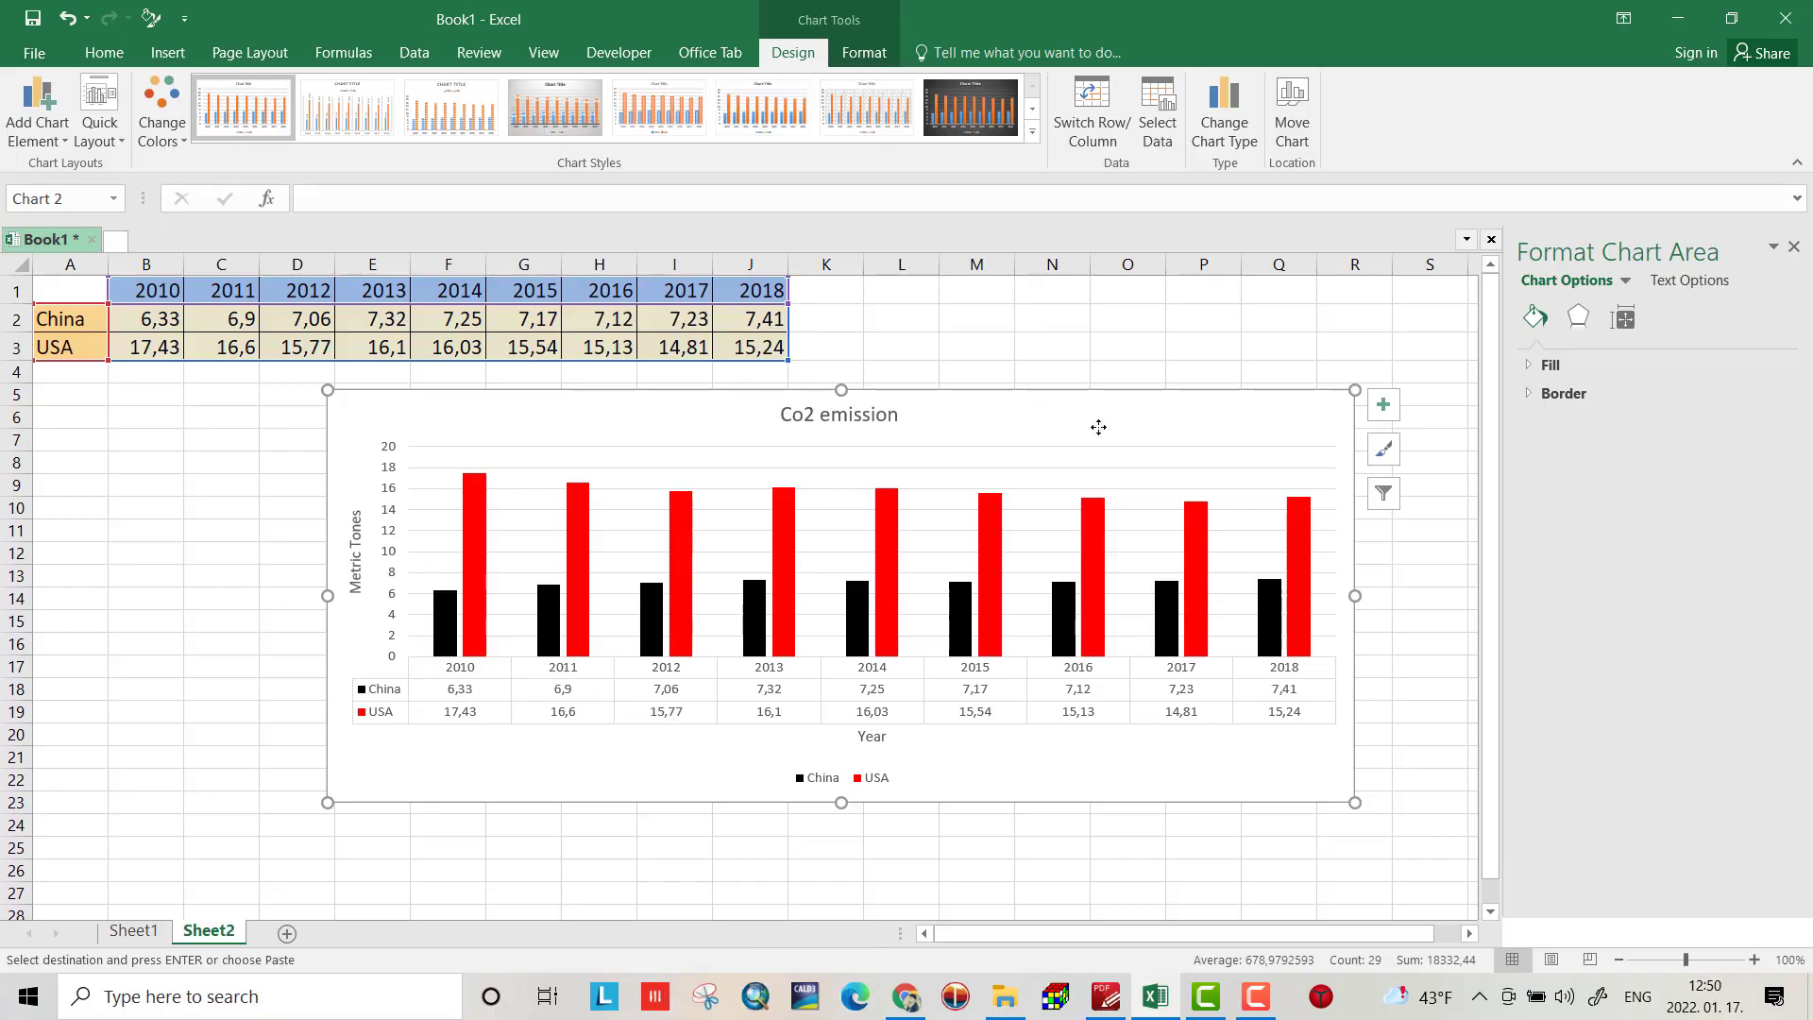
# Step: Replace the existing Co2 emission chart with a 2-D clustered column chart of the data in A1:J3
pyautogui.press('Delete')
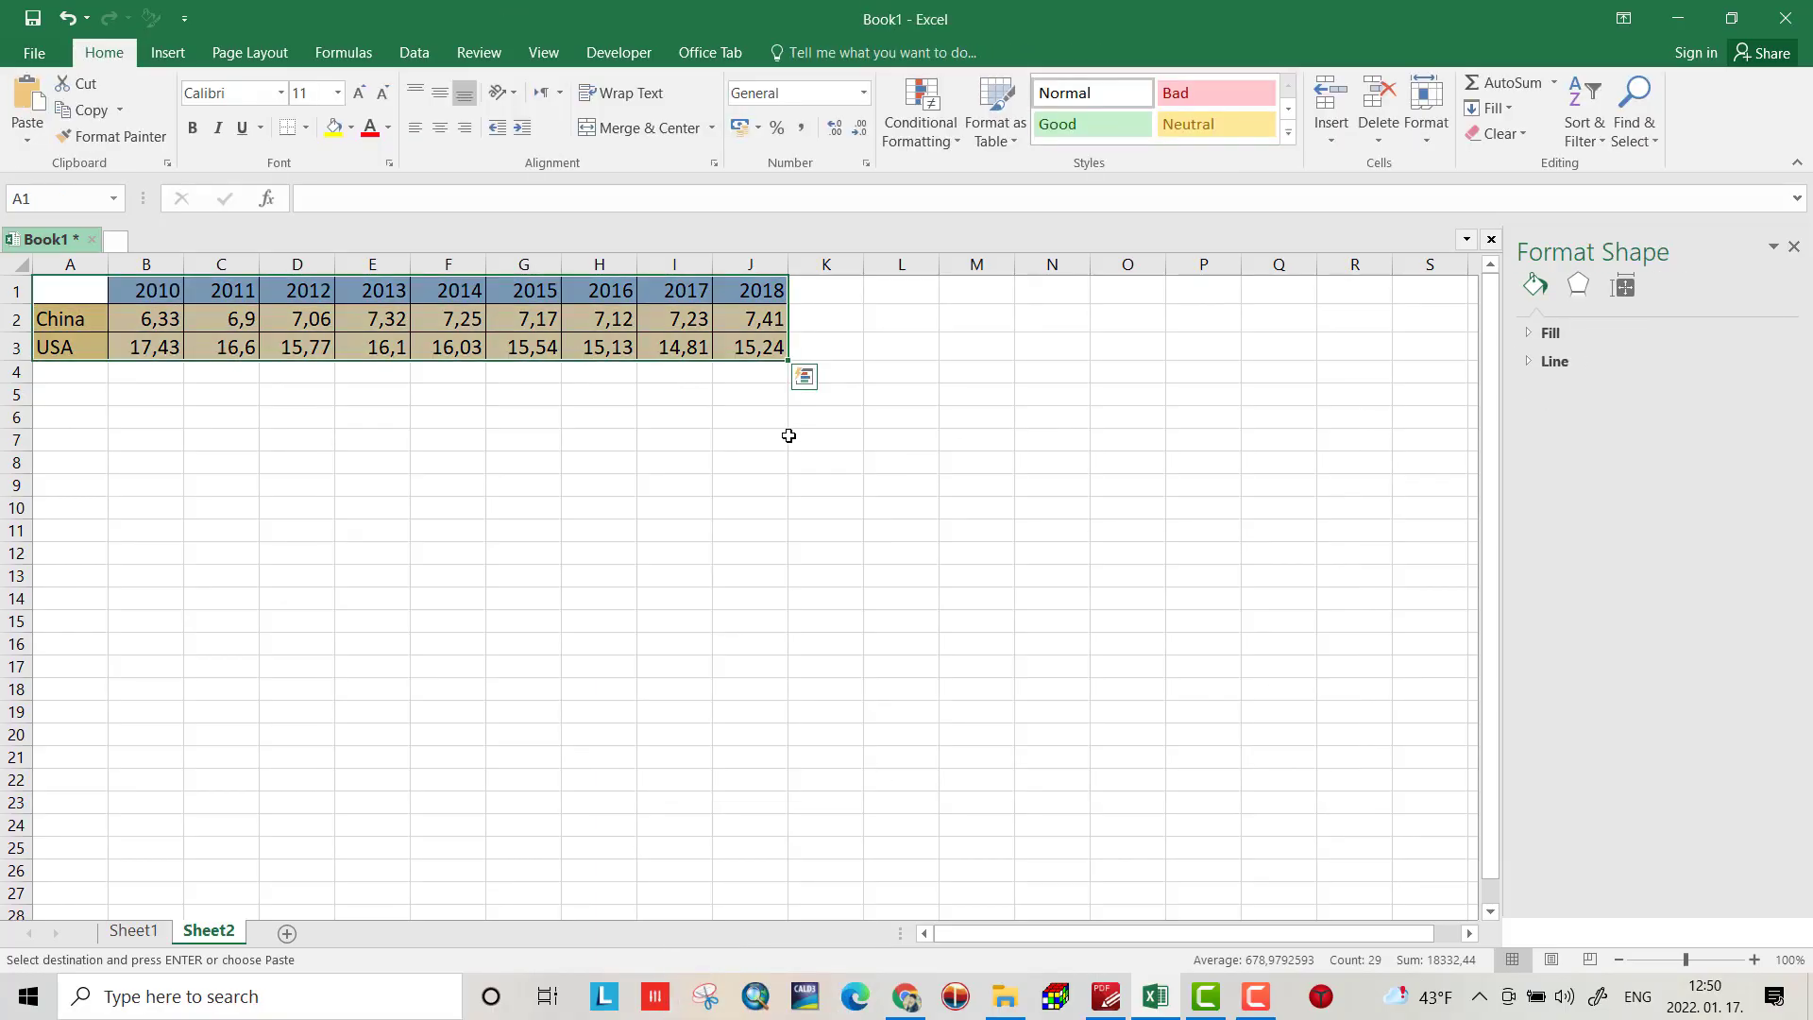
pyautogui.click(488, 461)
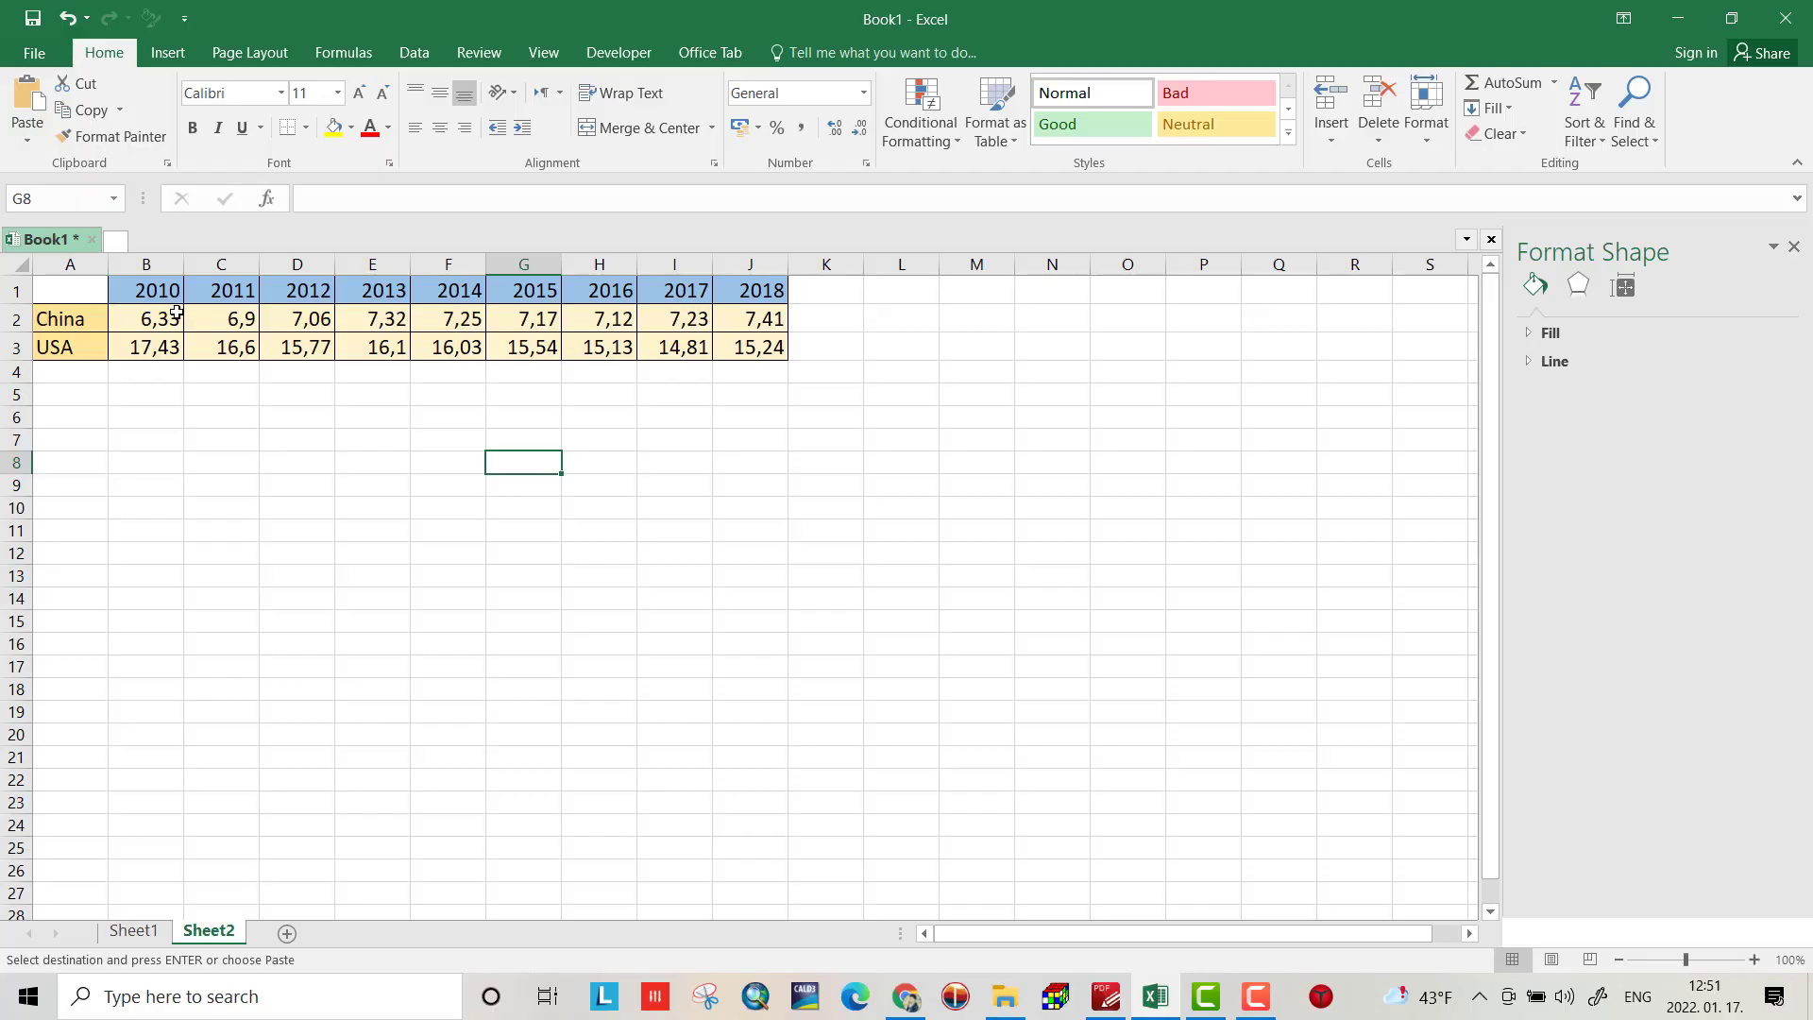
pyautogui.moveTo(66, 288); pyautogui.dragTo(760, 345)
pyautogui.click(168, 53)
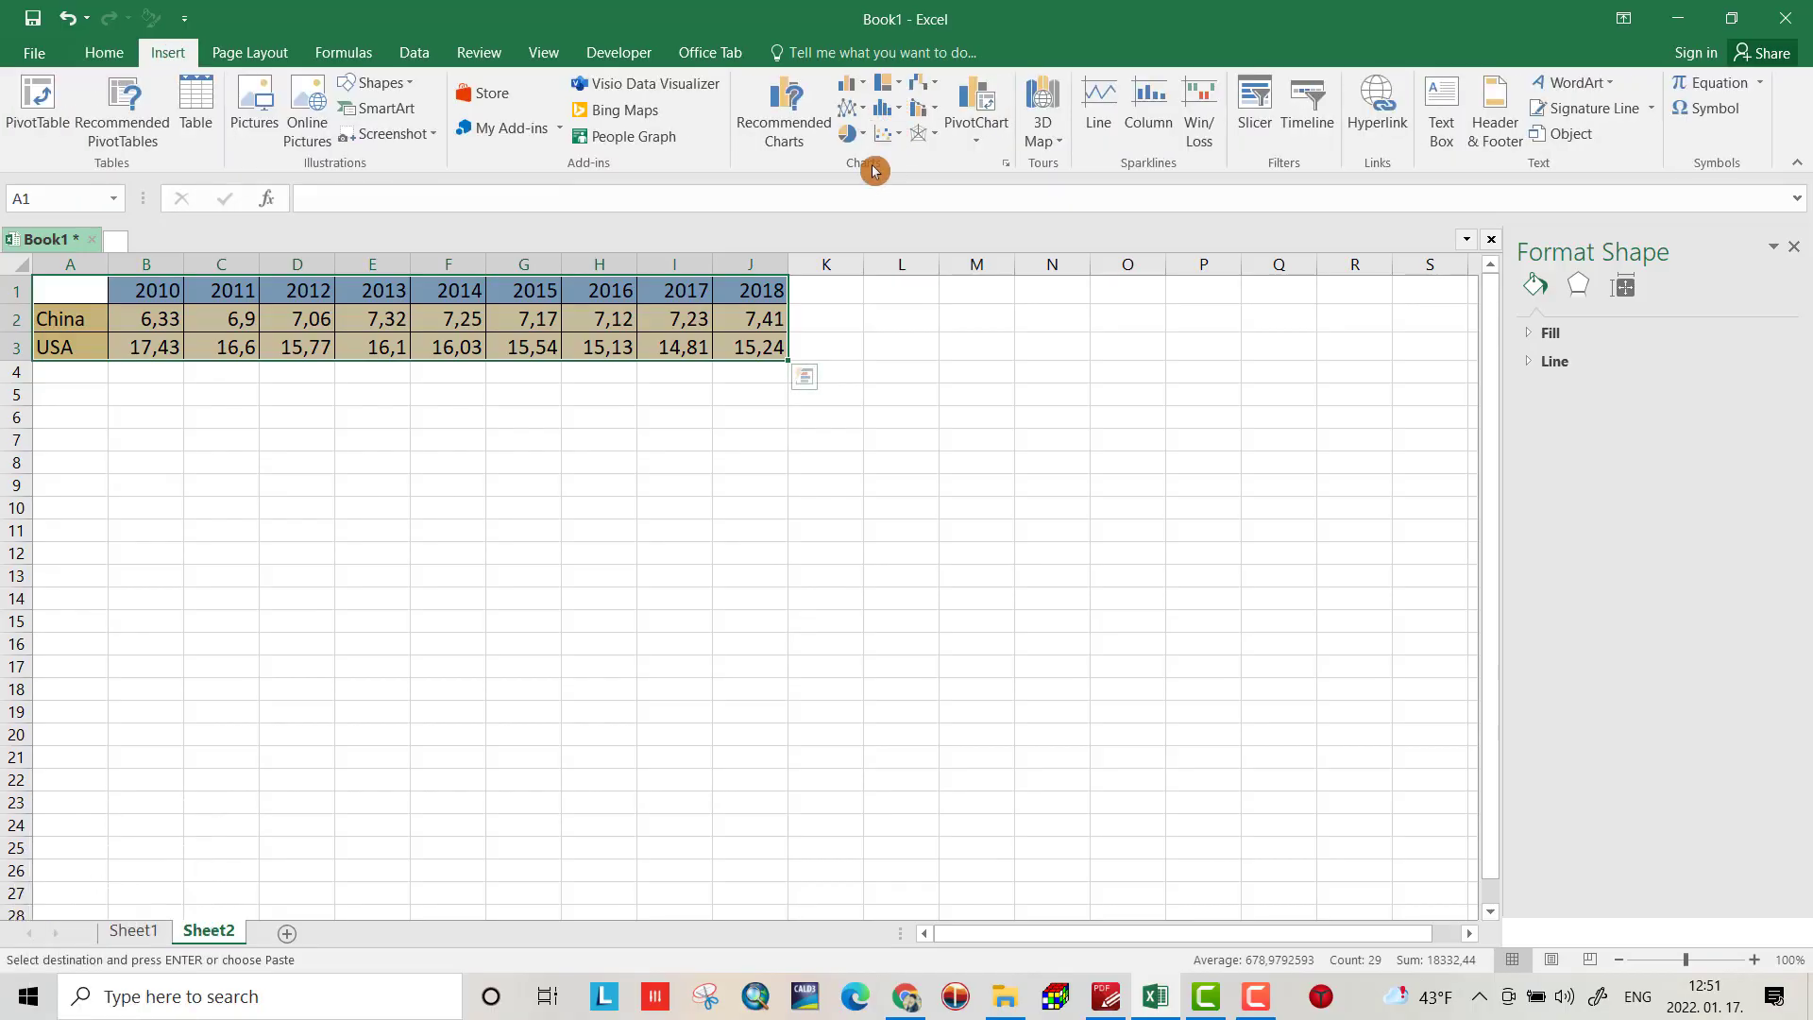
pyautogui.click(857, 90)
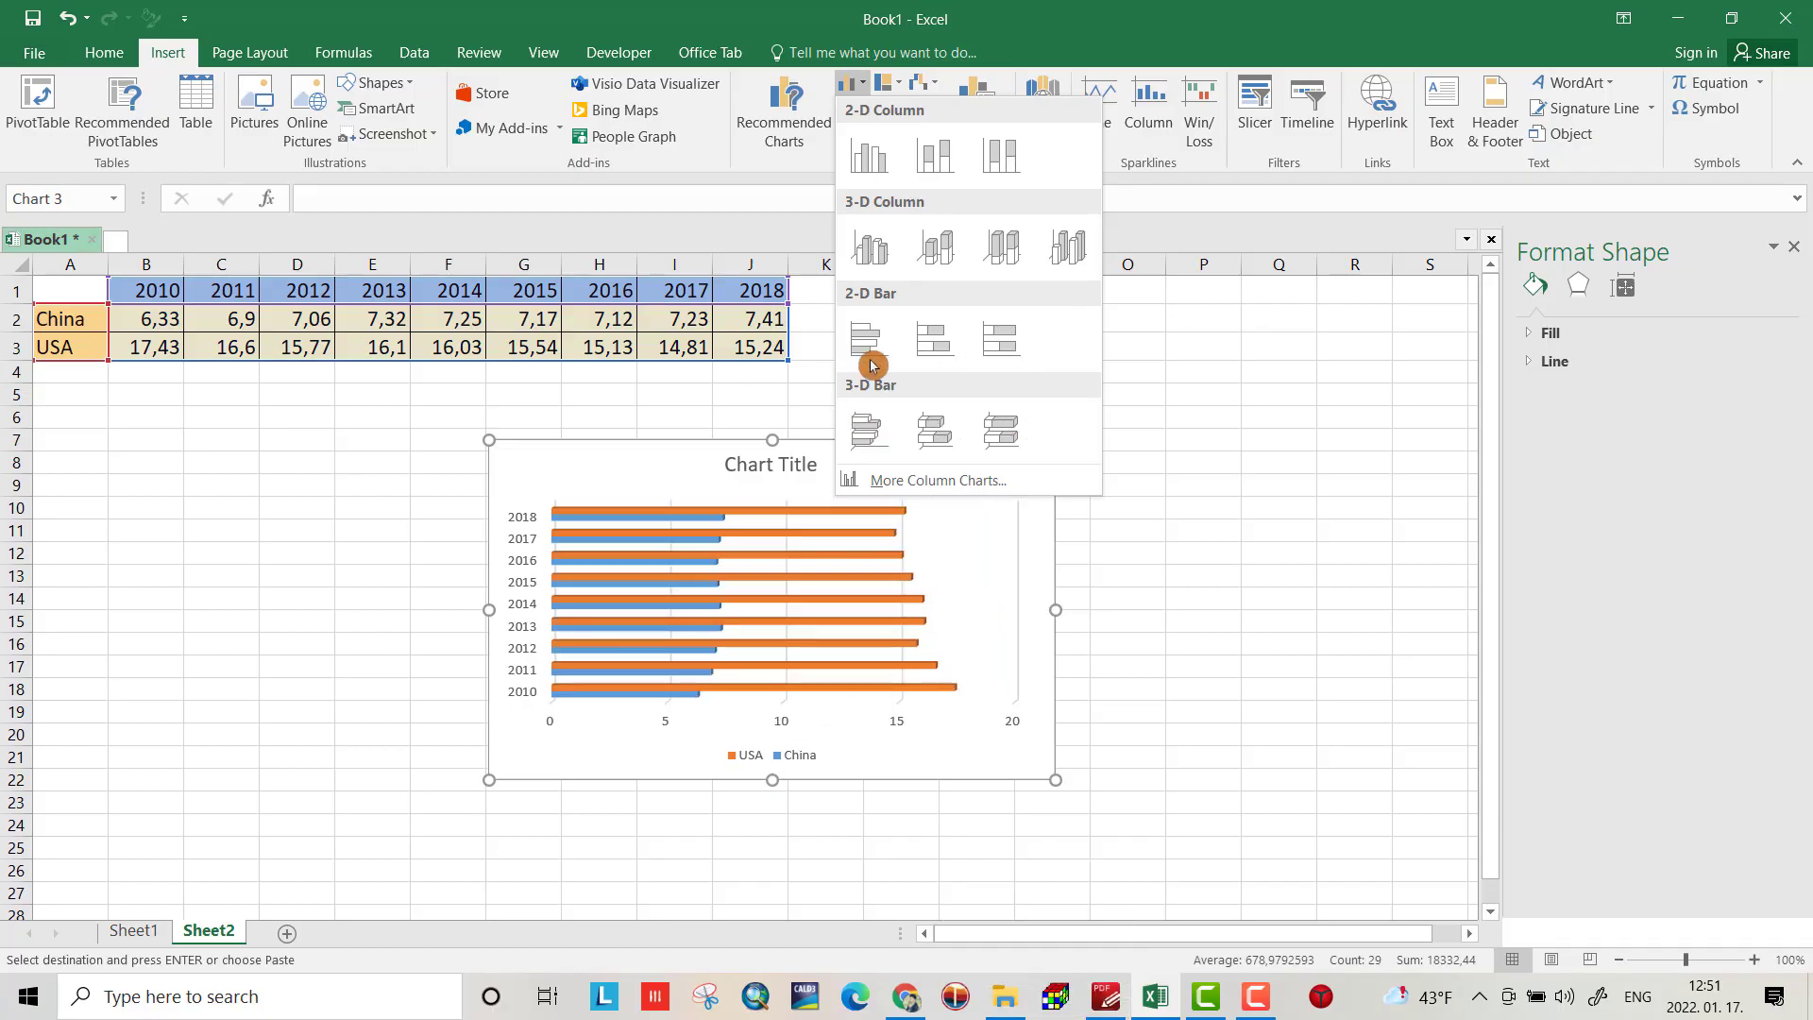
pyautogui.click(871, 180)
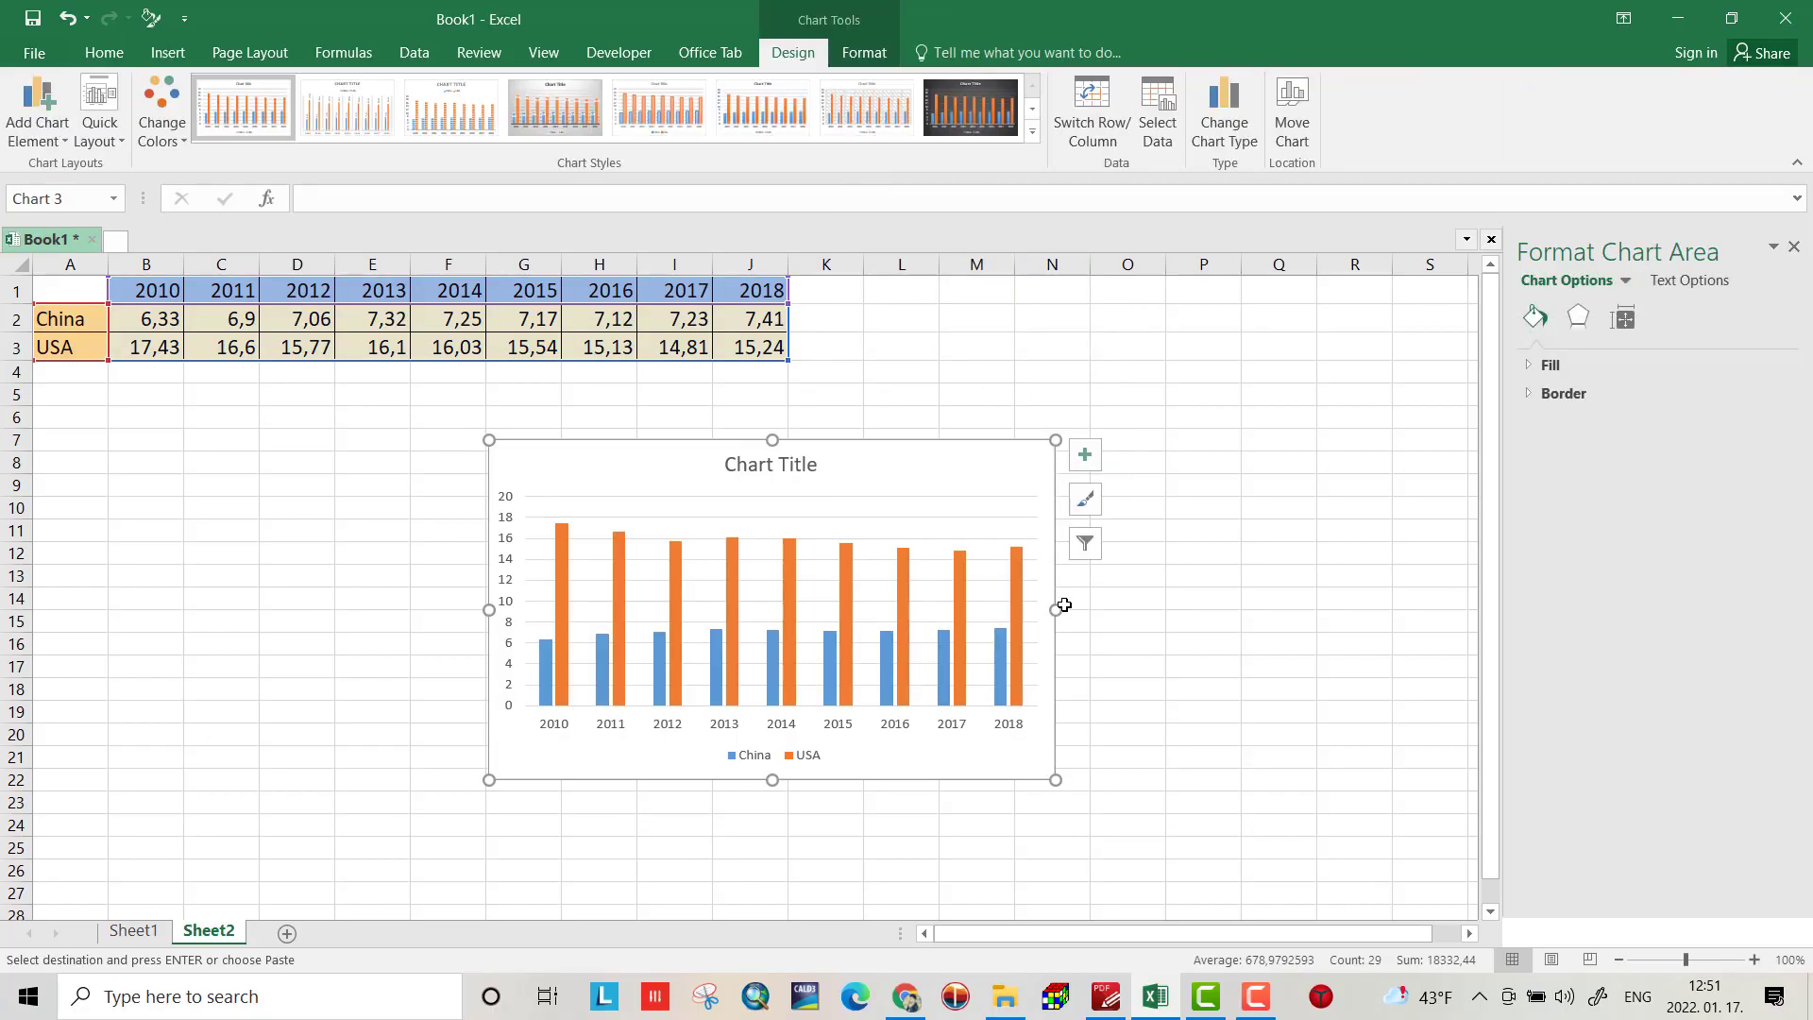
# Step: Widen the new chart on both sides and add axis titles to it
pyautogui.moveTo(1055, 611); pyautogui.dragTo(1281, 604)
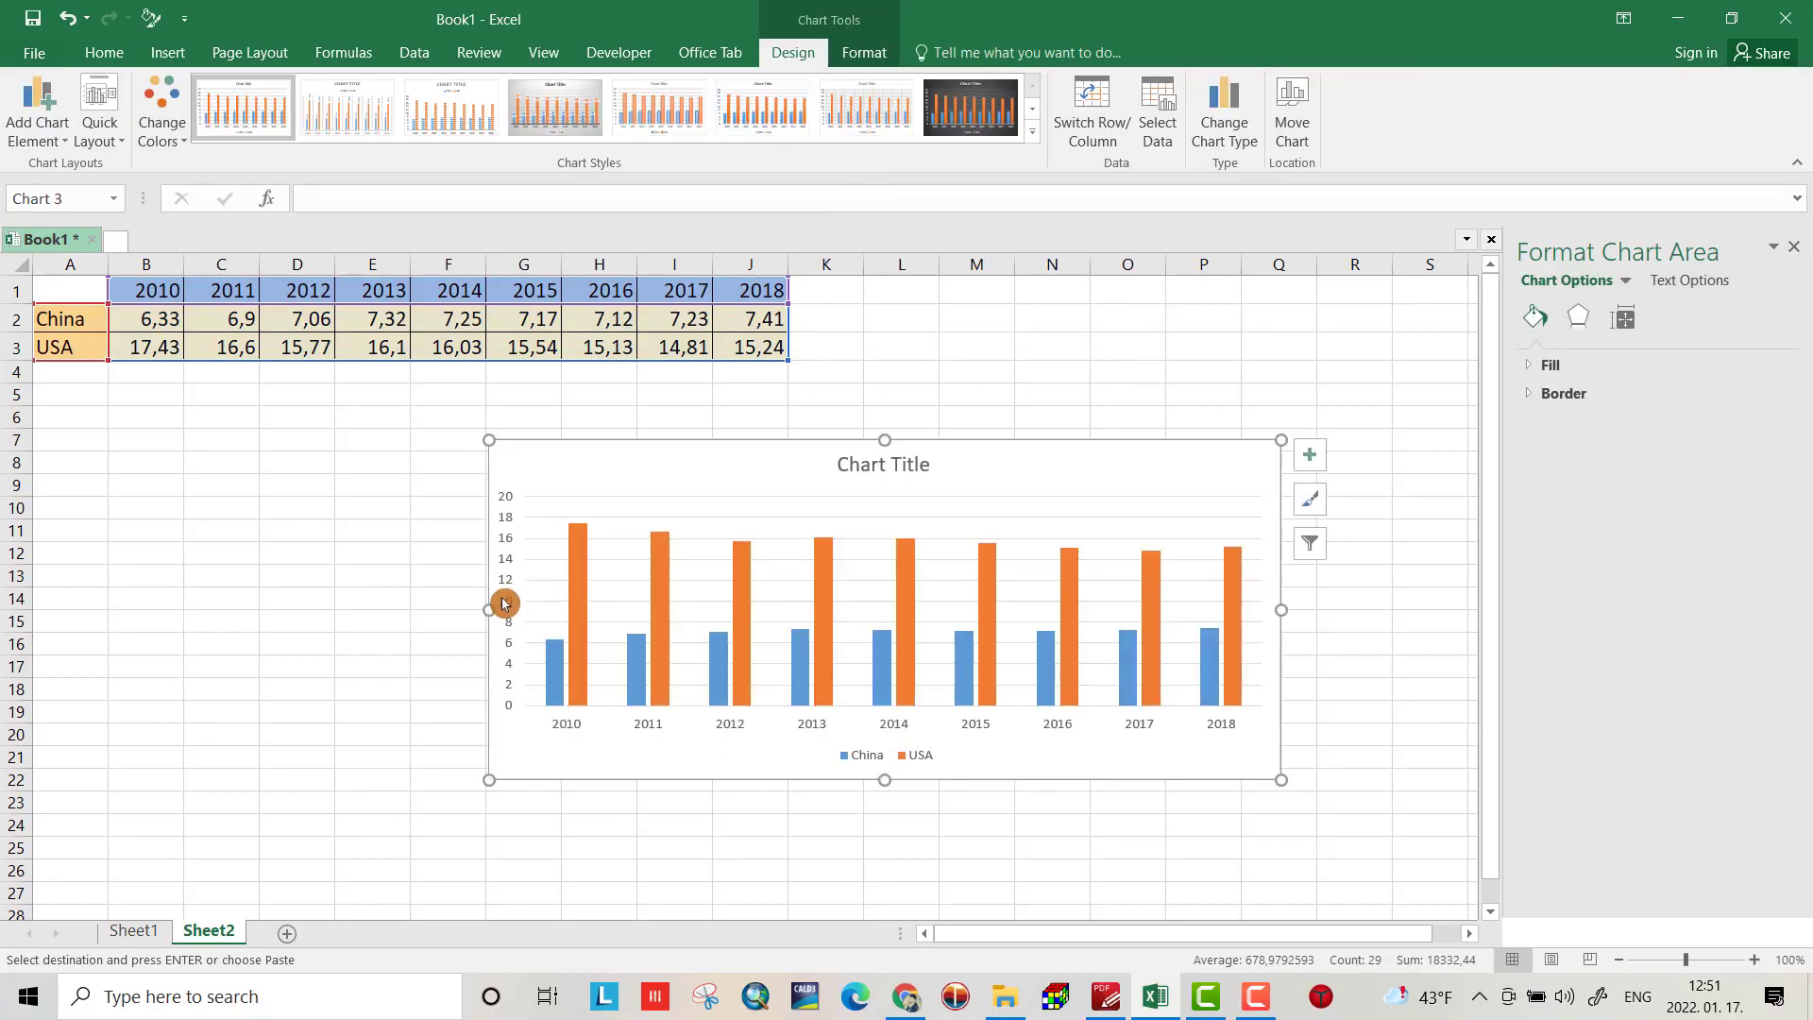
pyautogui.moveTo(488, 607); pyautogui.dragTo(385, 609)
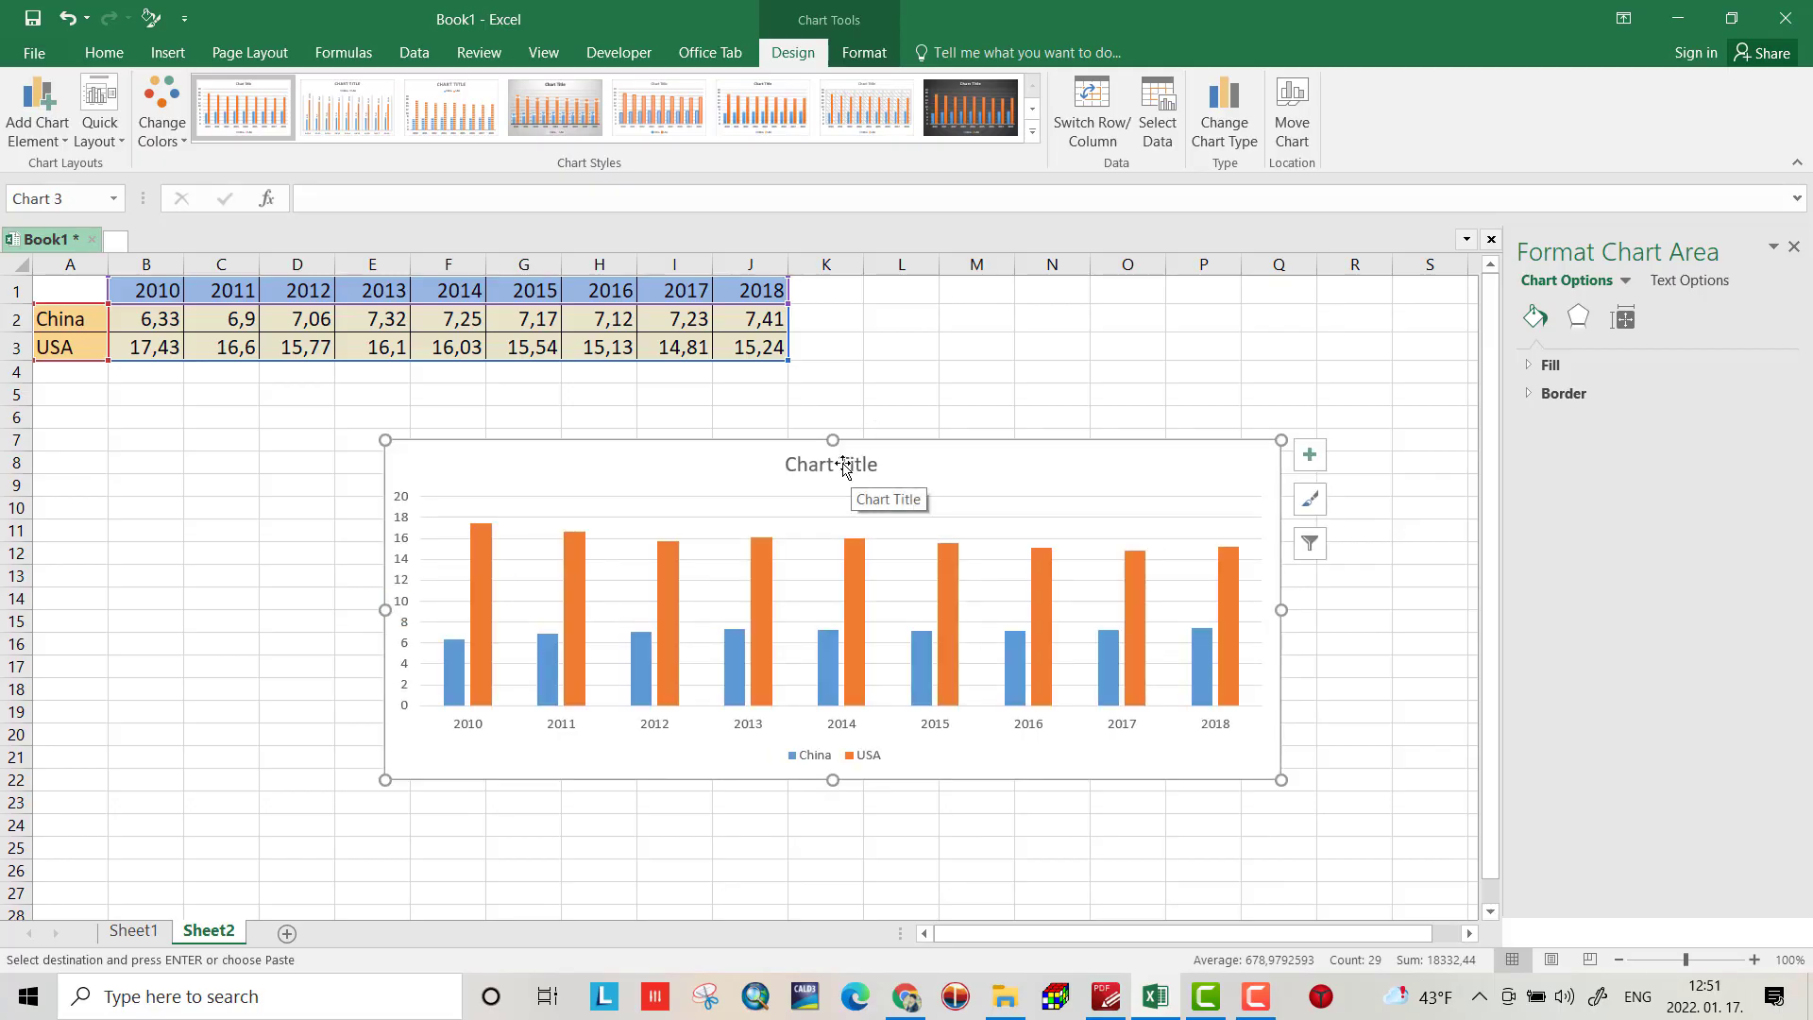
pyautogui.click(1307, 460)
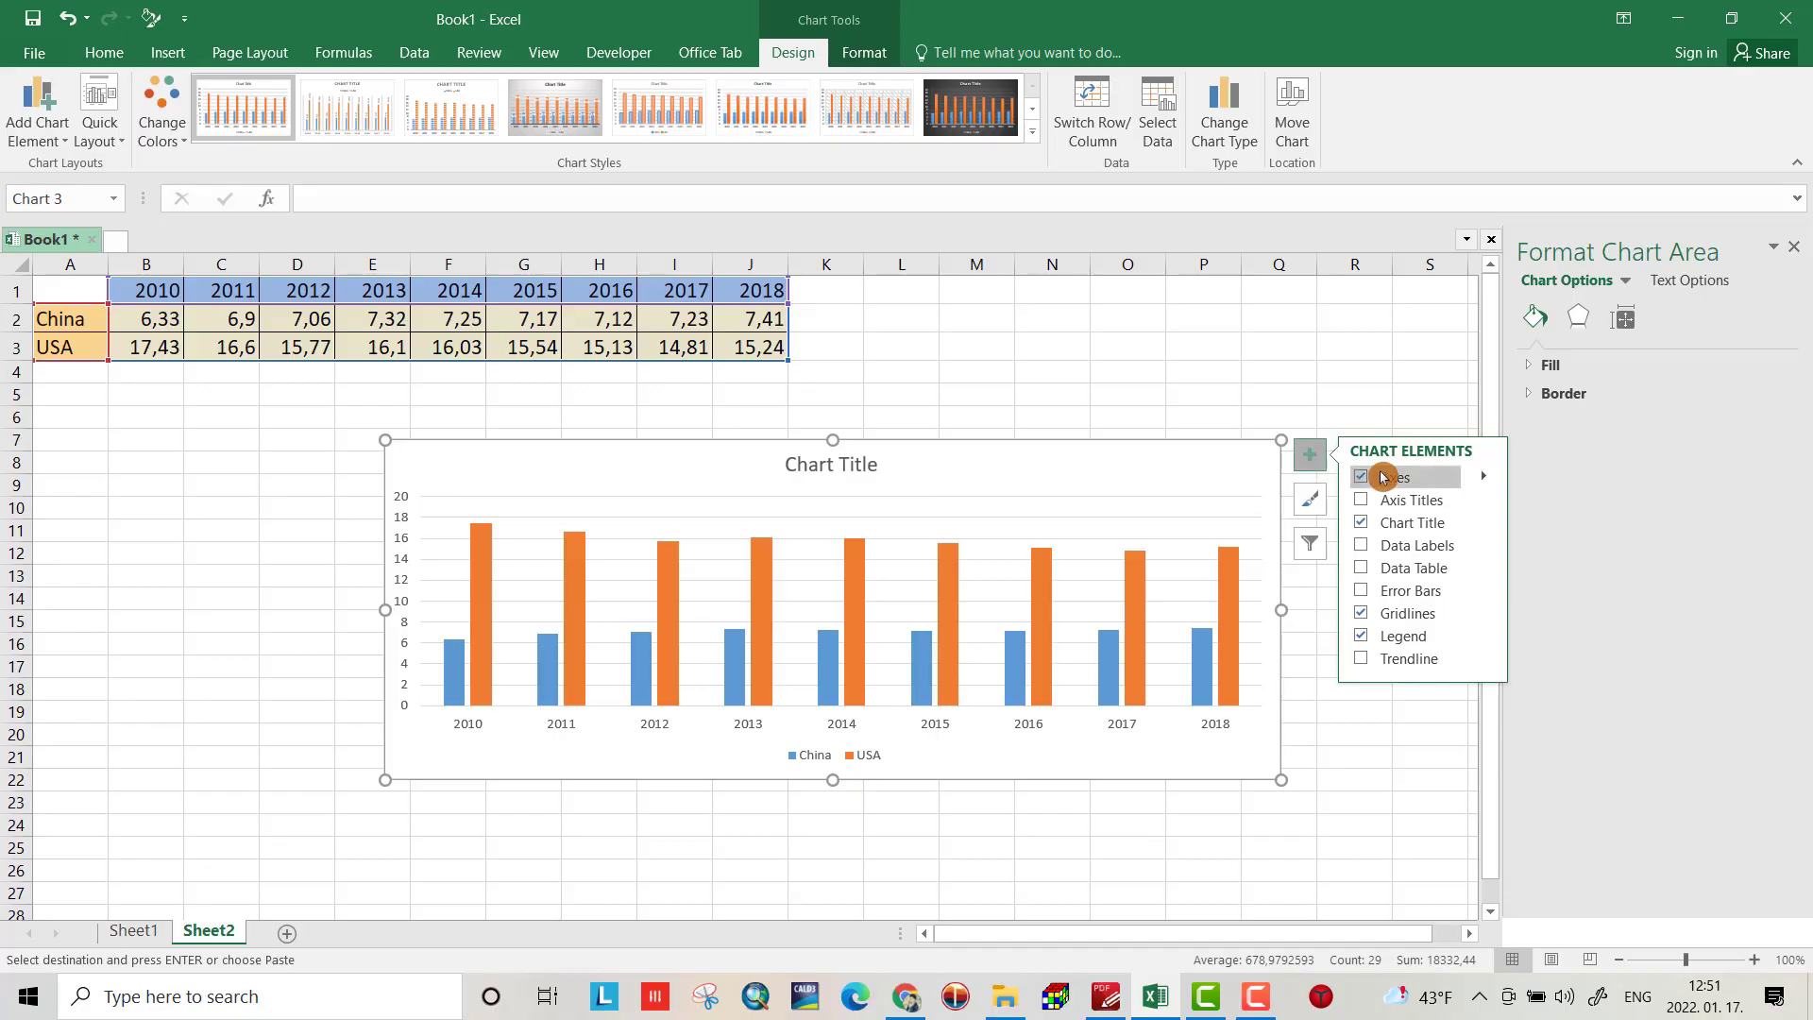
pyautogui.click(1364, 499)
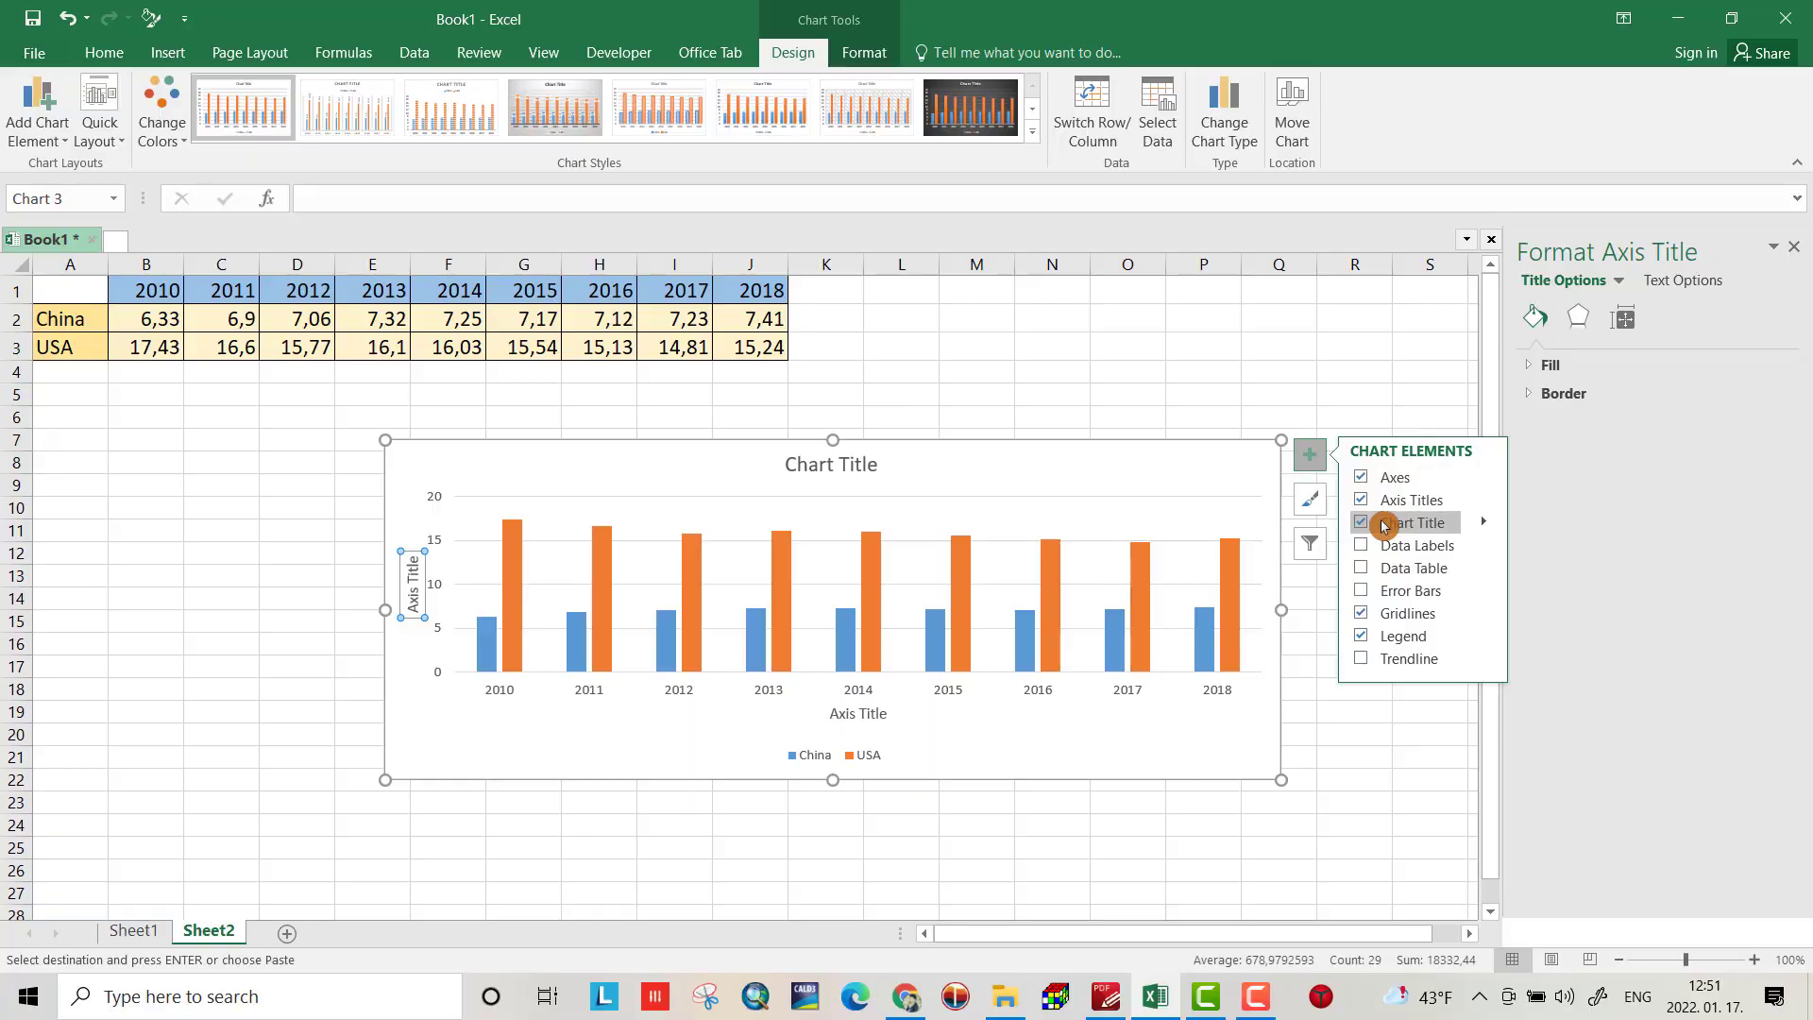
# Step: Try toggling data labels, the data table, error bars and gridlines on the chart
pyautogui.click(1367, 546)
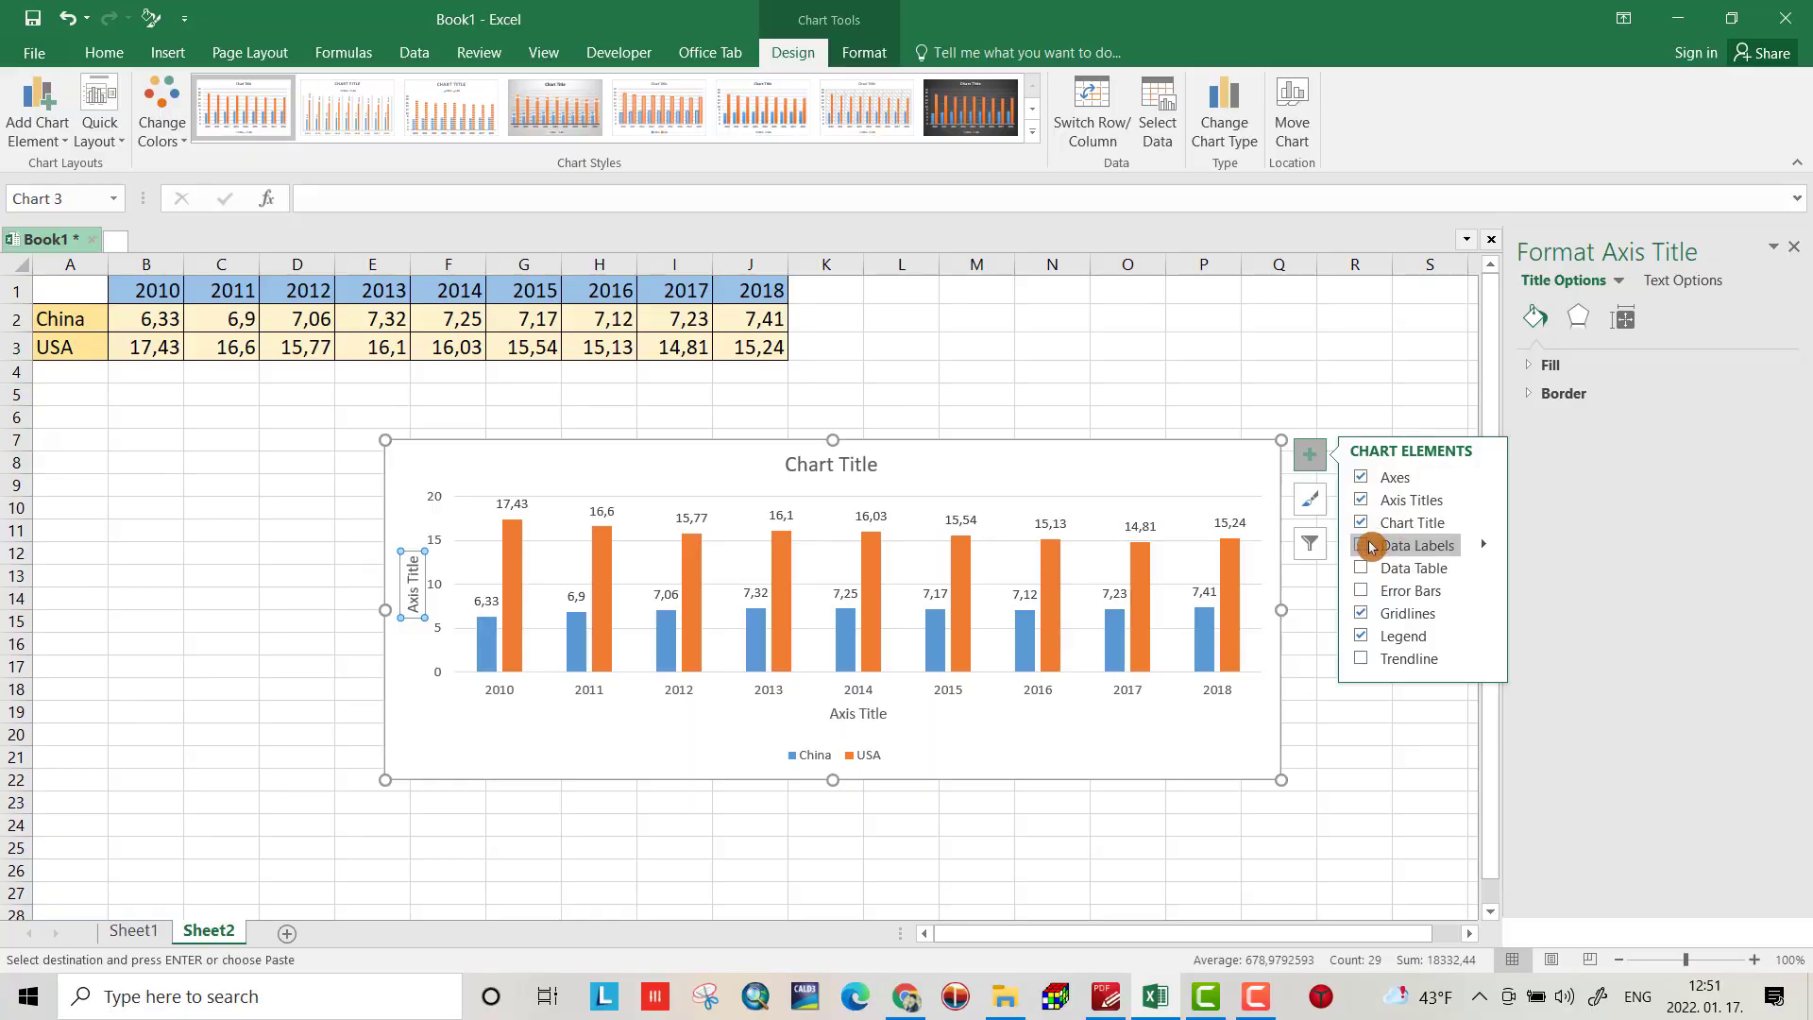
pyautogui.click(1367, 545)
pyautogui.click(1363, 567)
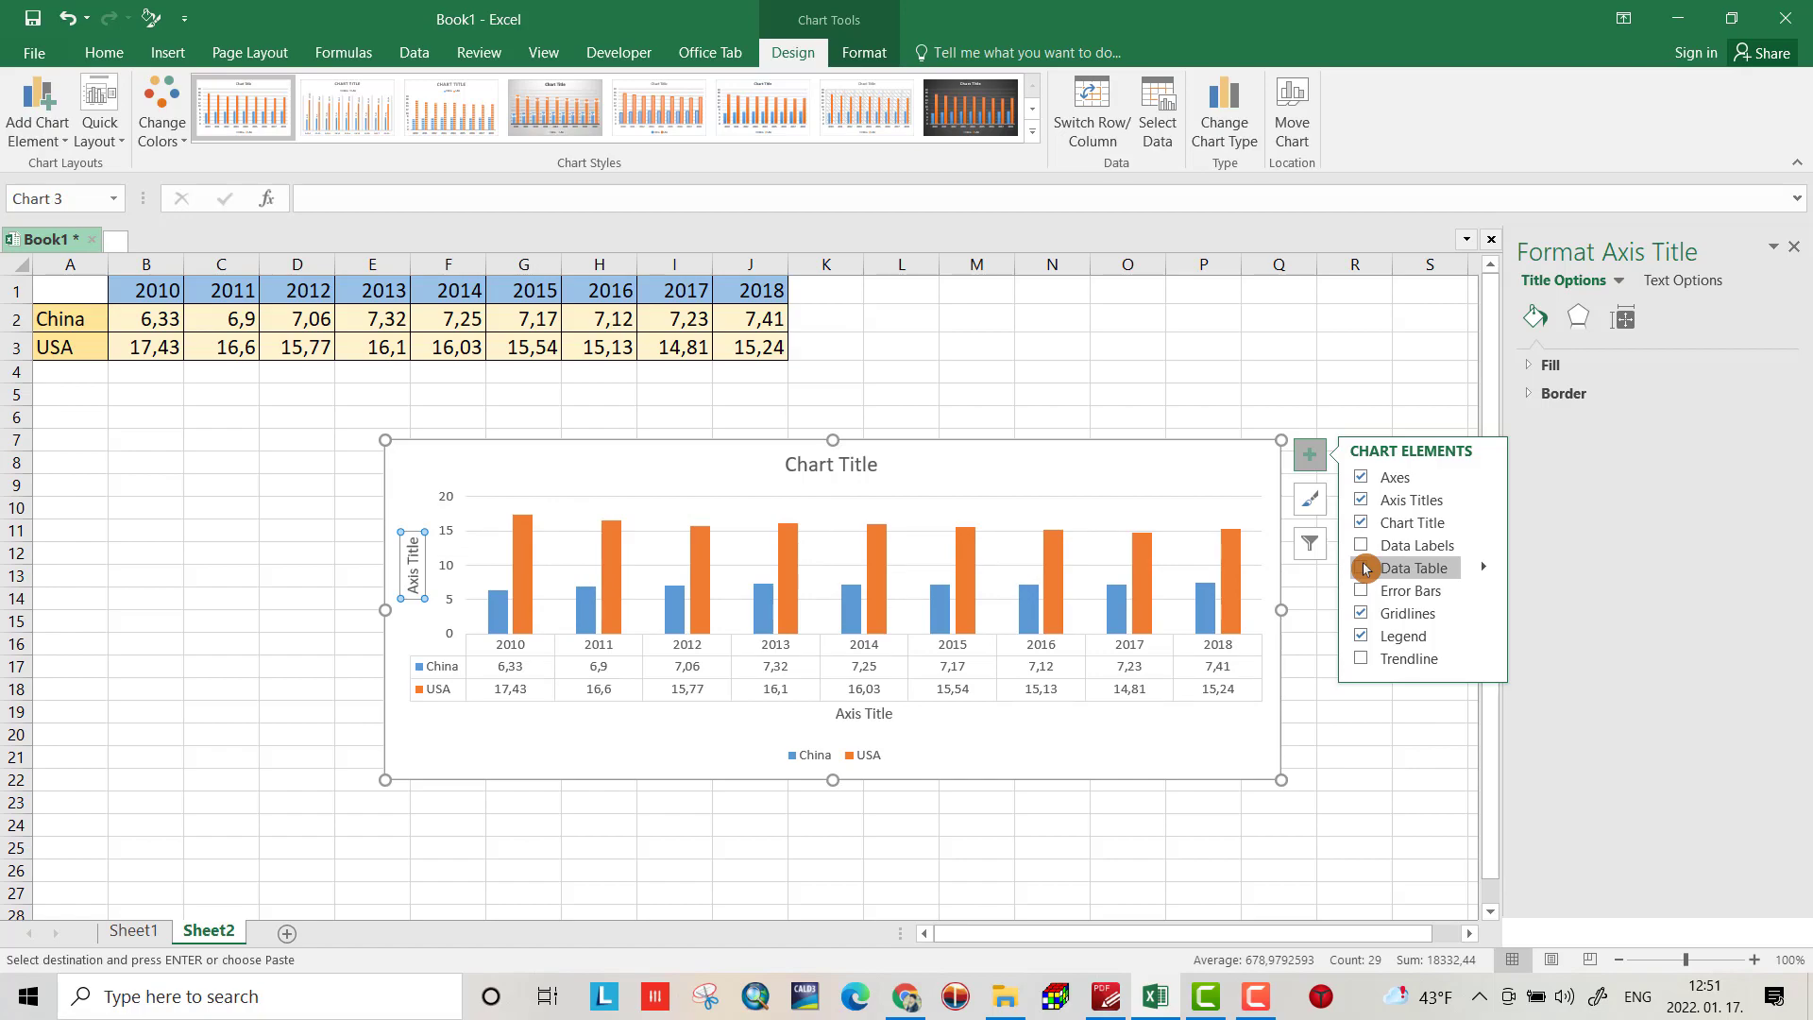
pyautogui.click(1362, 568)
pyautogui.click(1362, 590)
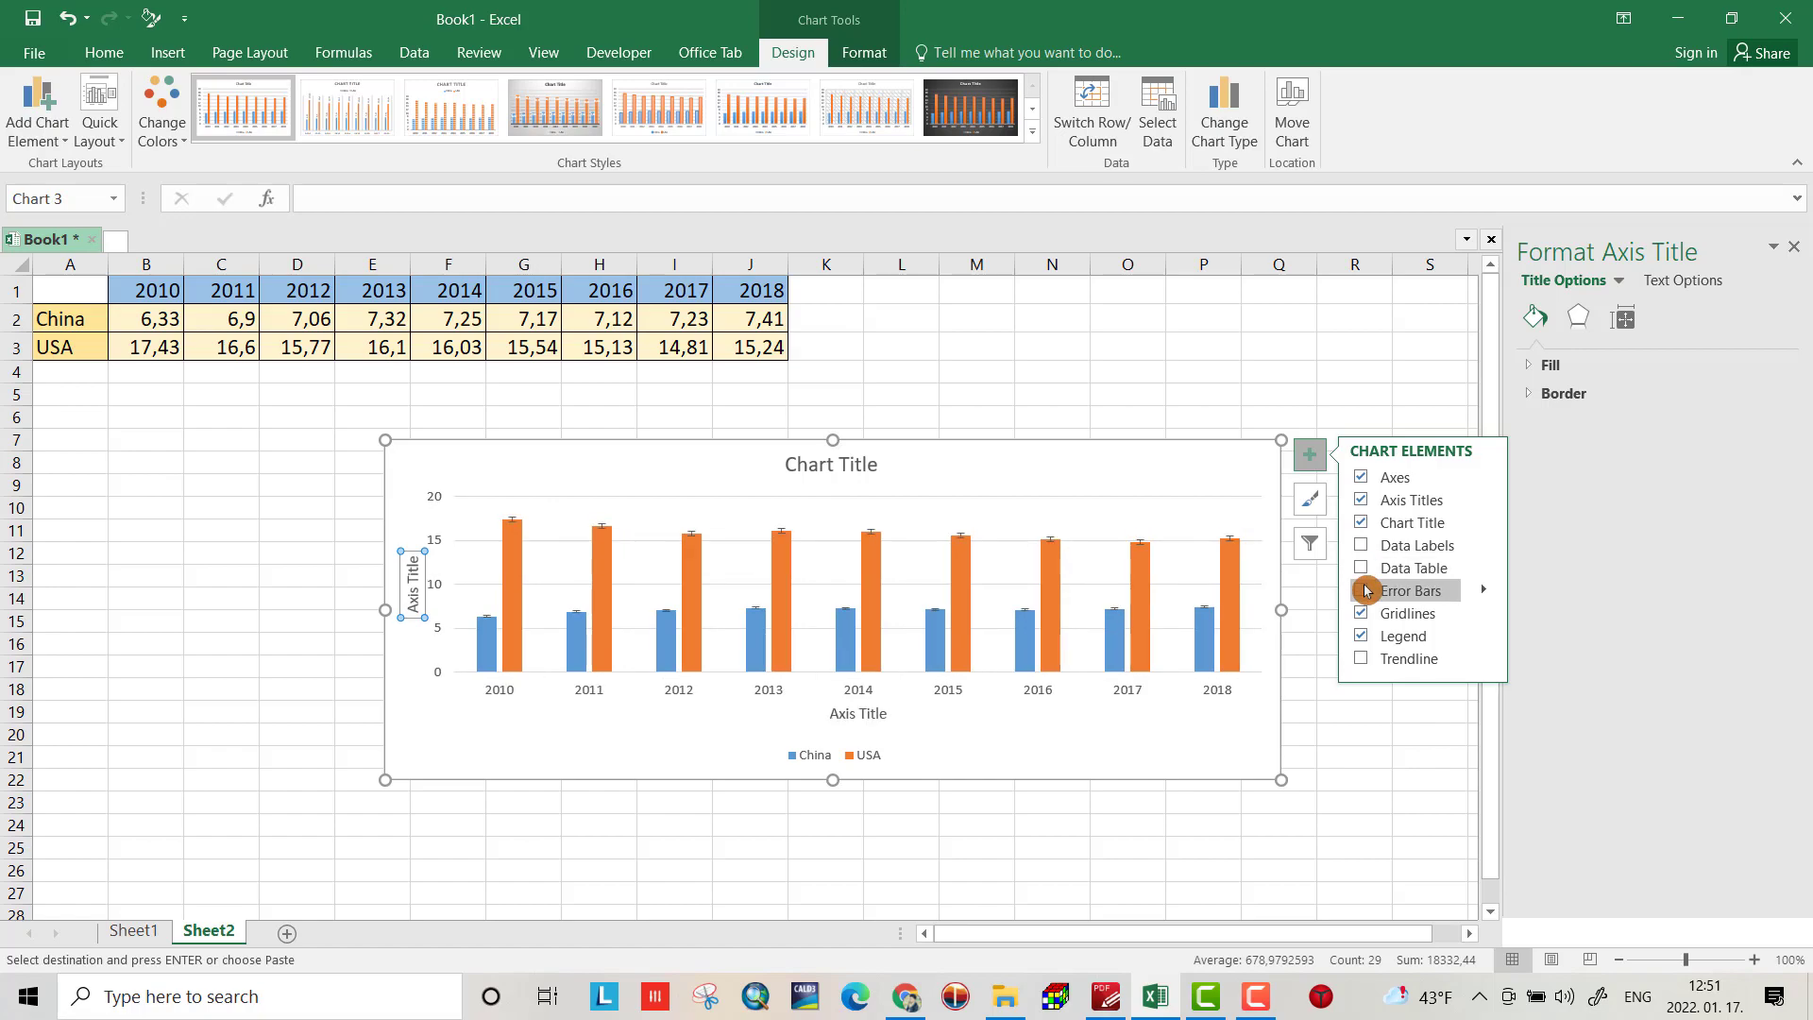
pyautogui.click(1362, 592)
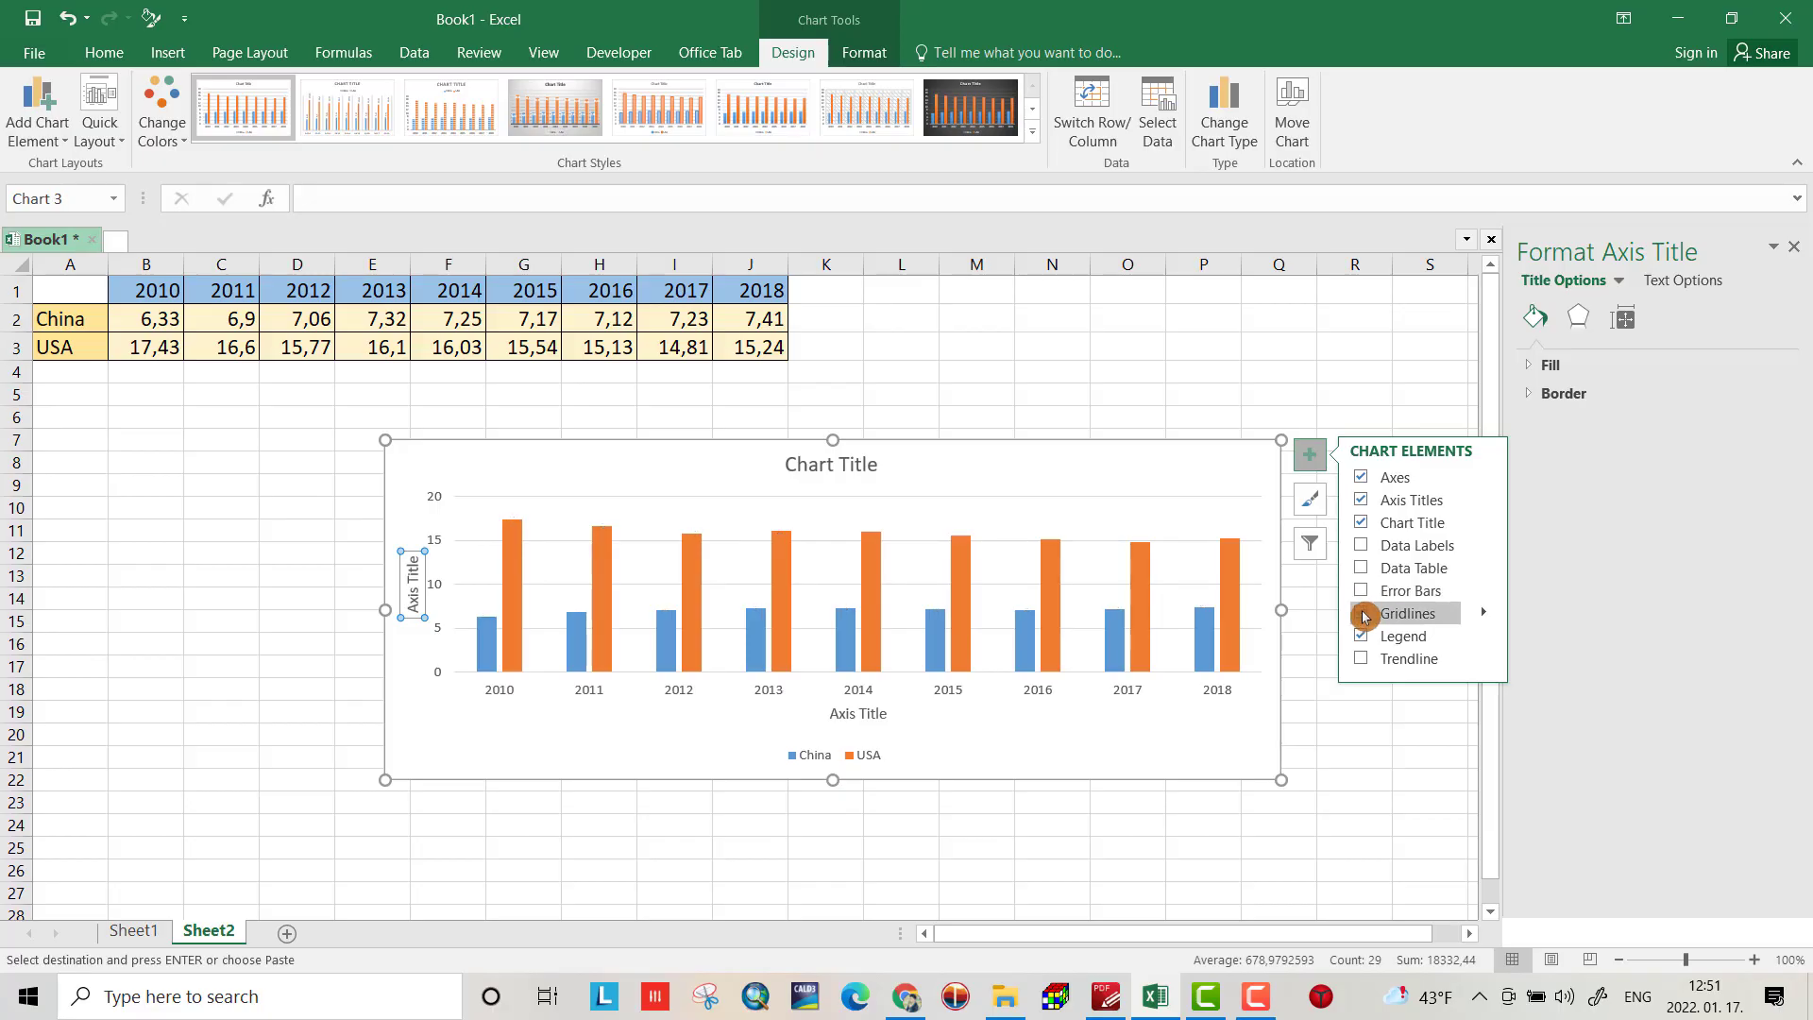
pyautogui.click(1362, 613)
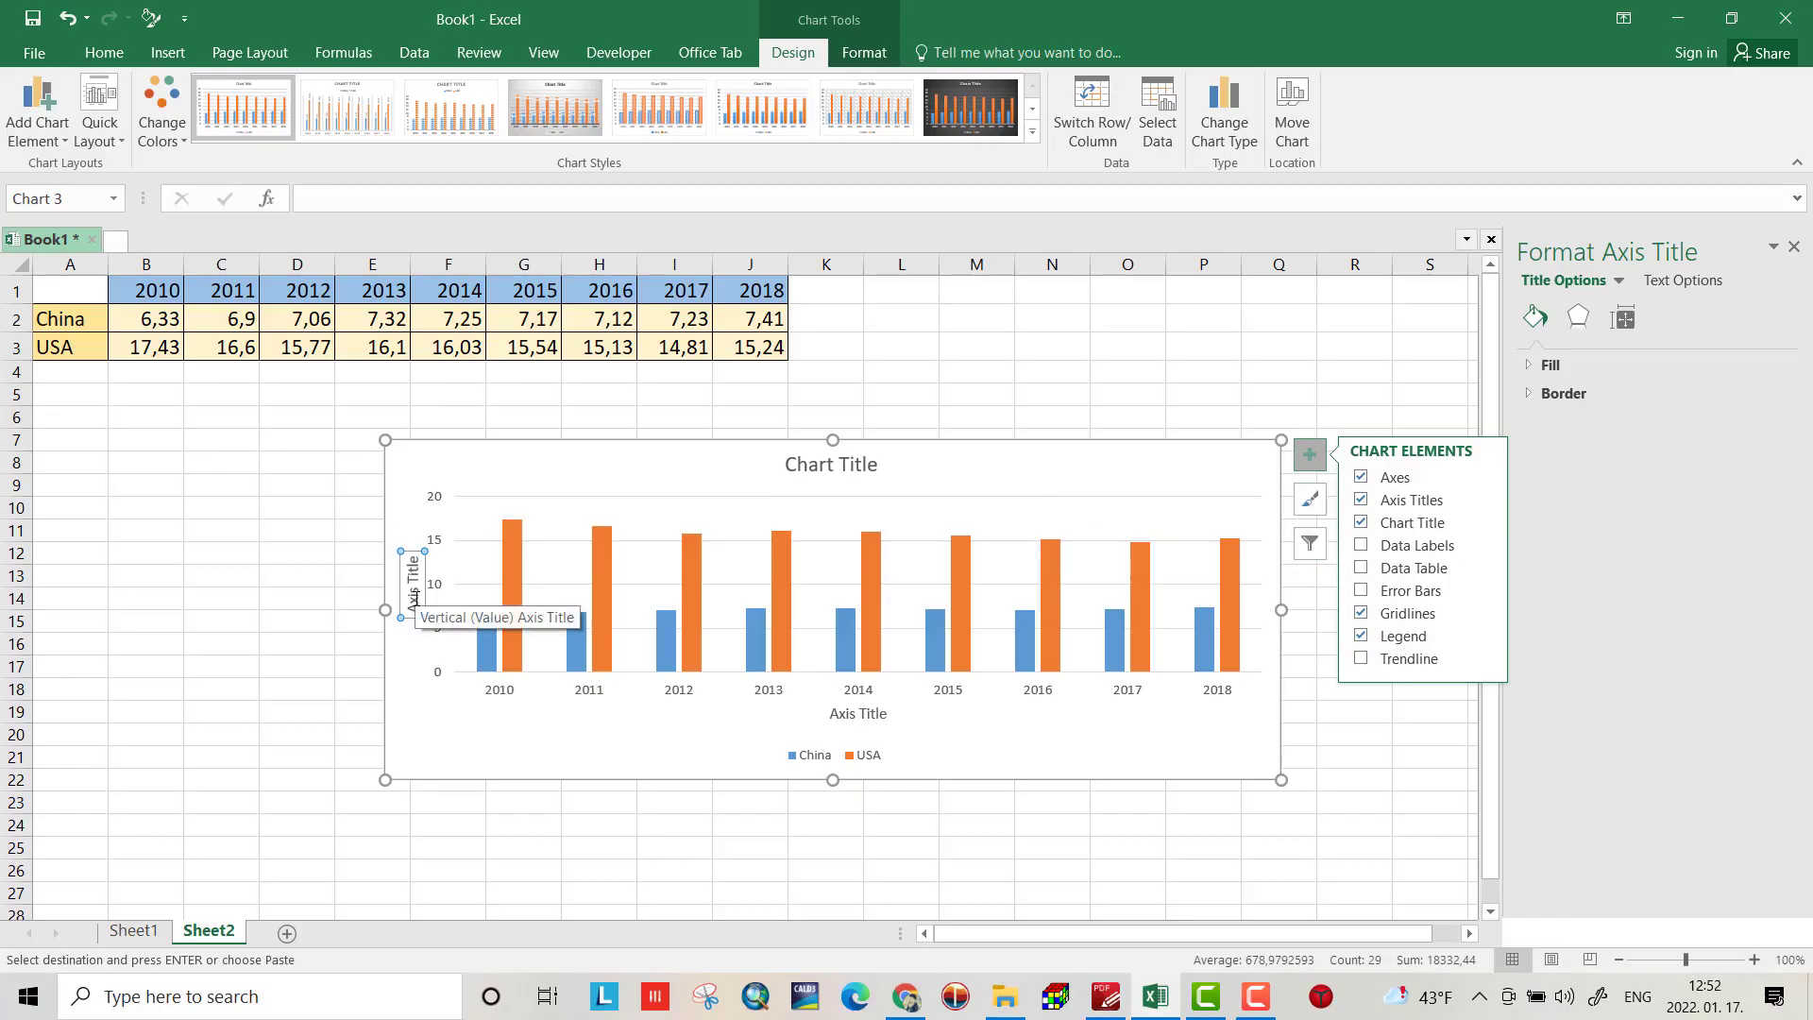
# Step: Change the chart title to "Co2 Emission"
pyautogui.click(817, 466)
pyautogui.doubleClick(817, 467)
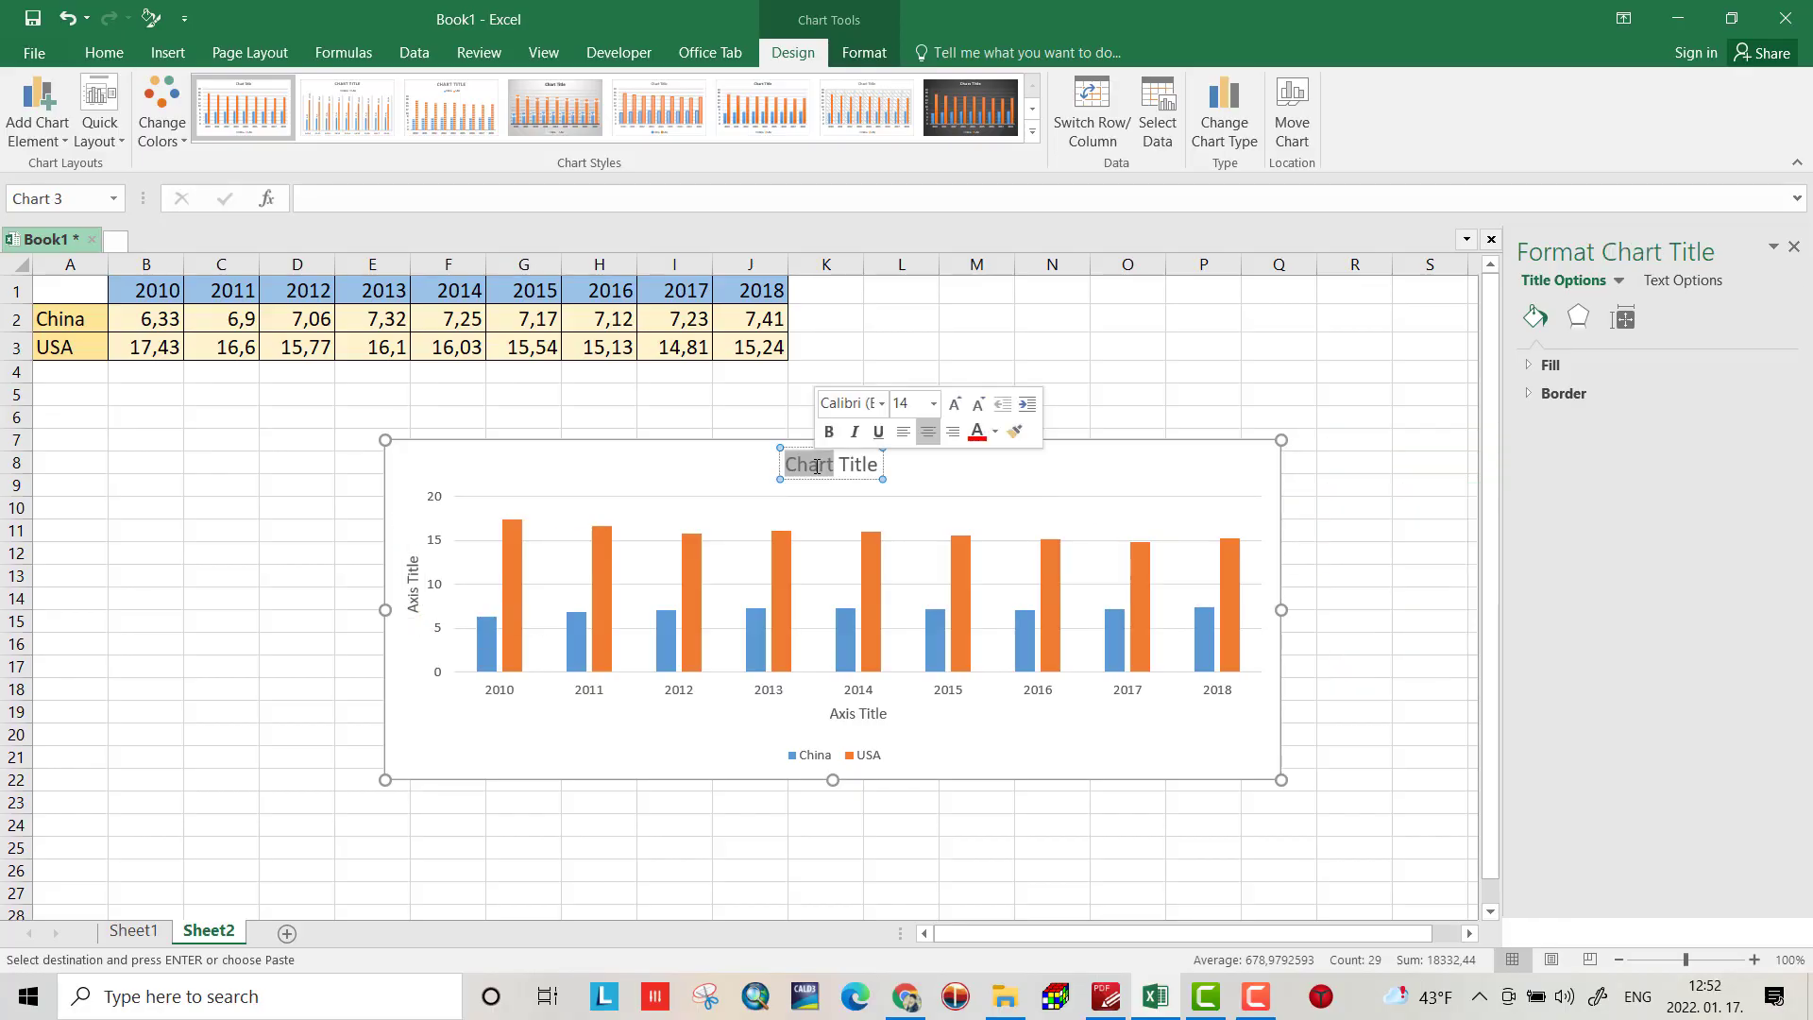
pyautogui.tripleClick(817, 466)
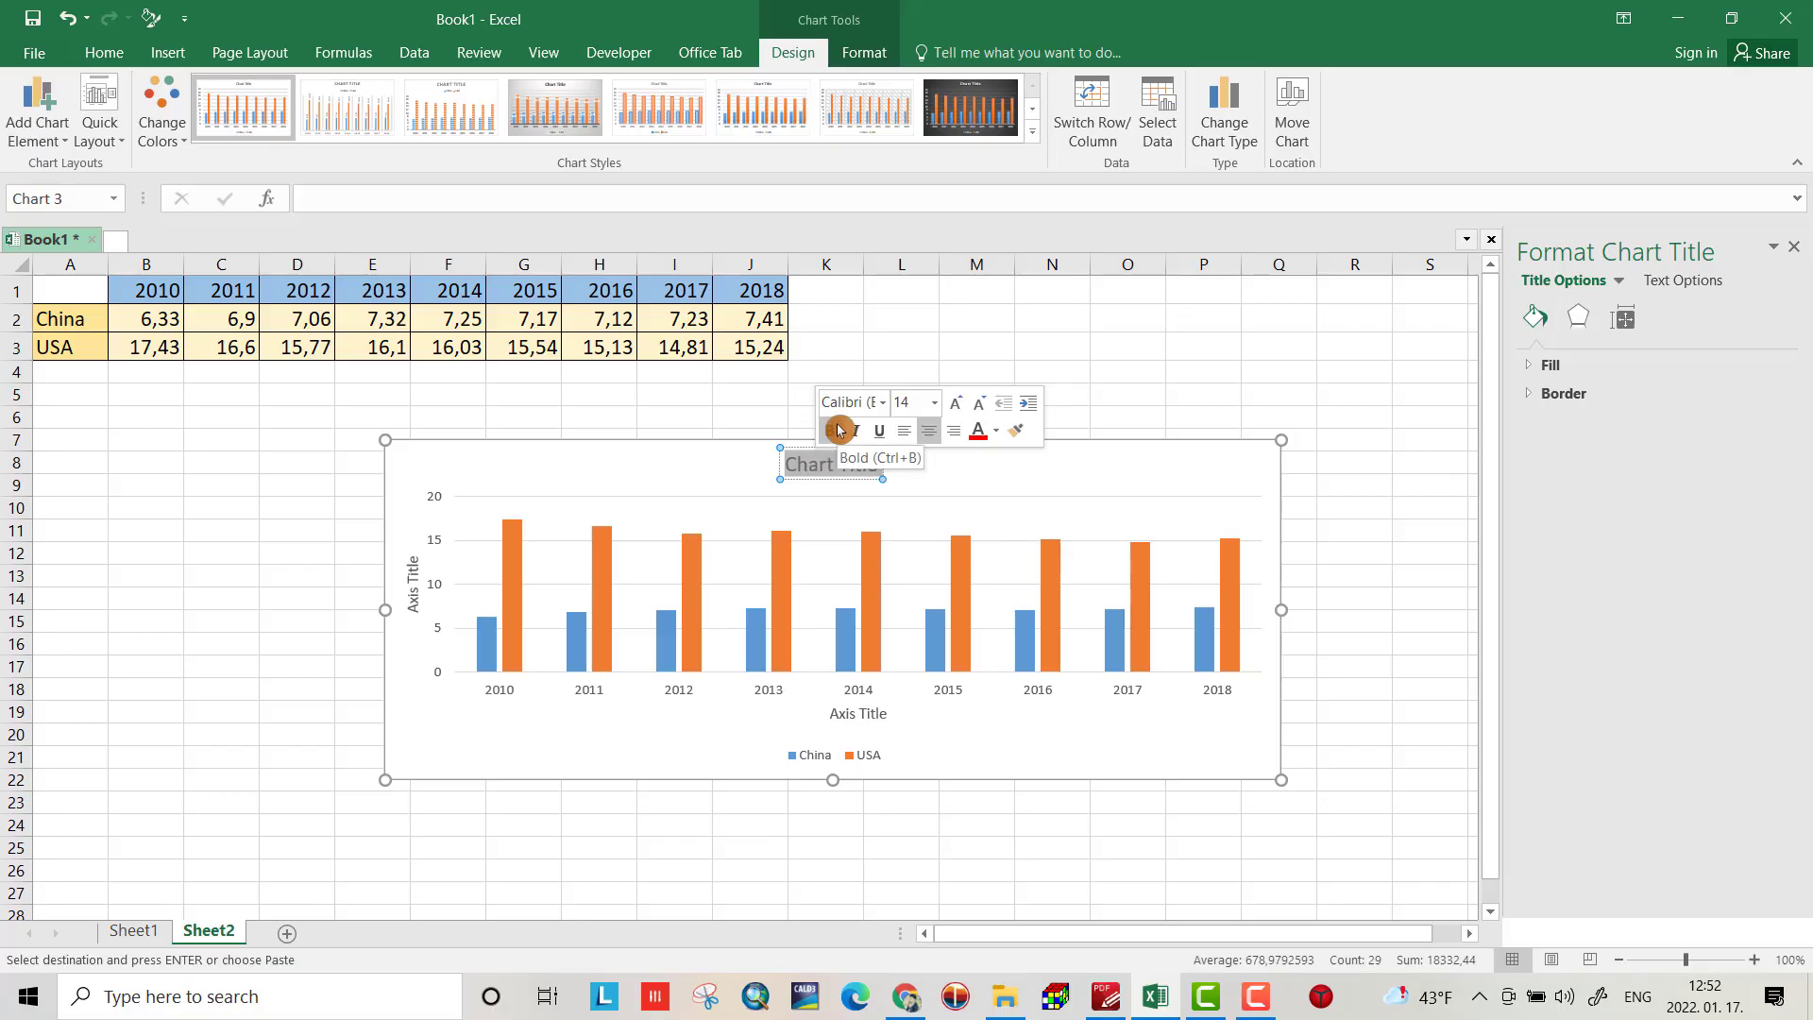
pyautogui.write('Co2')
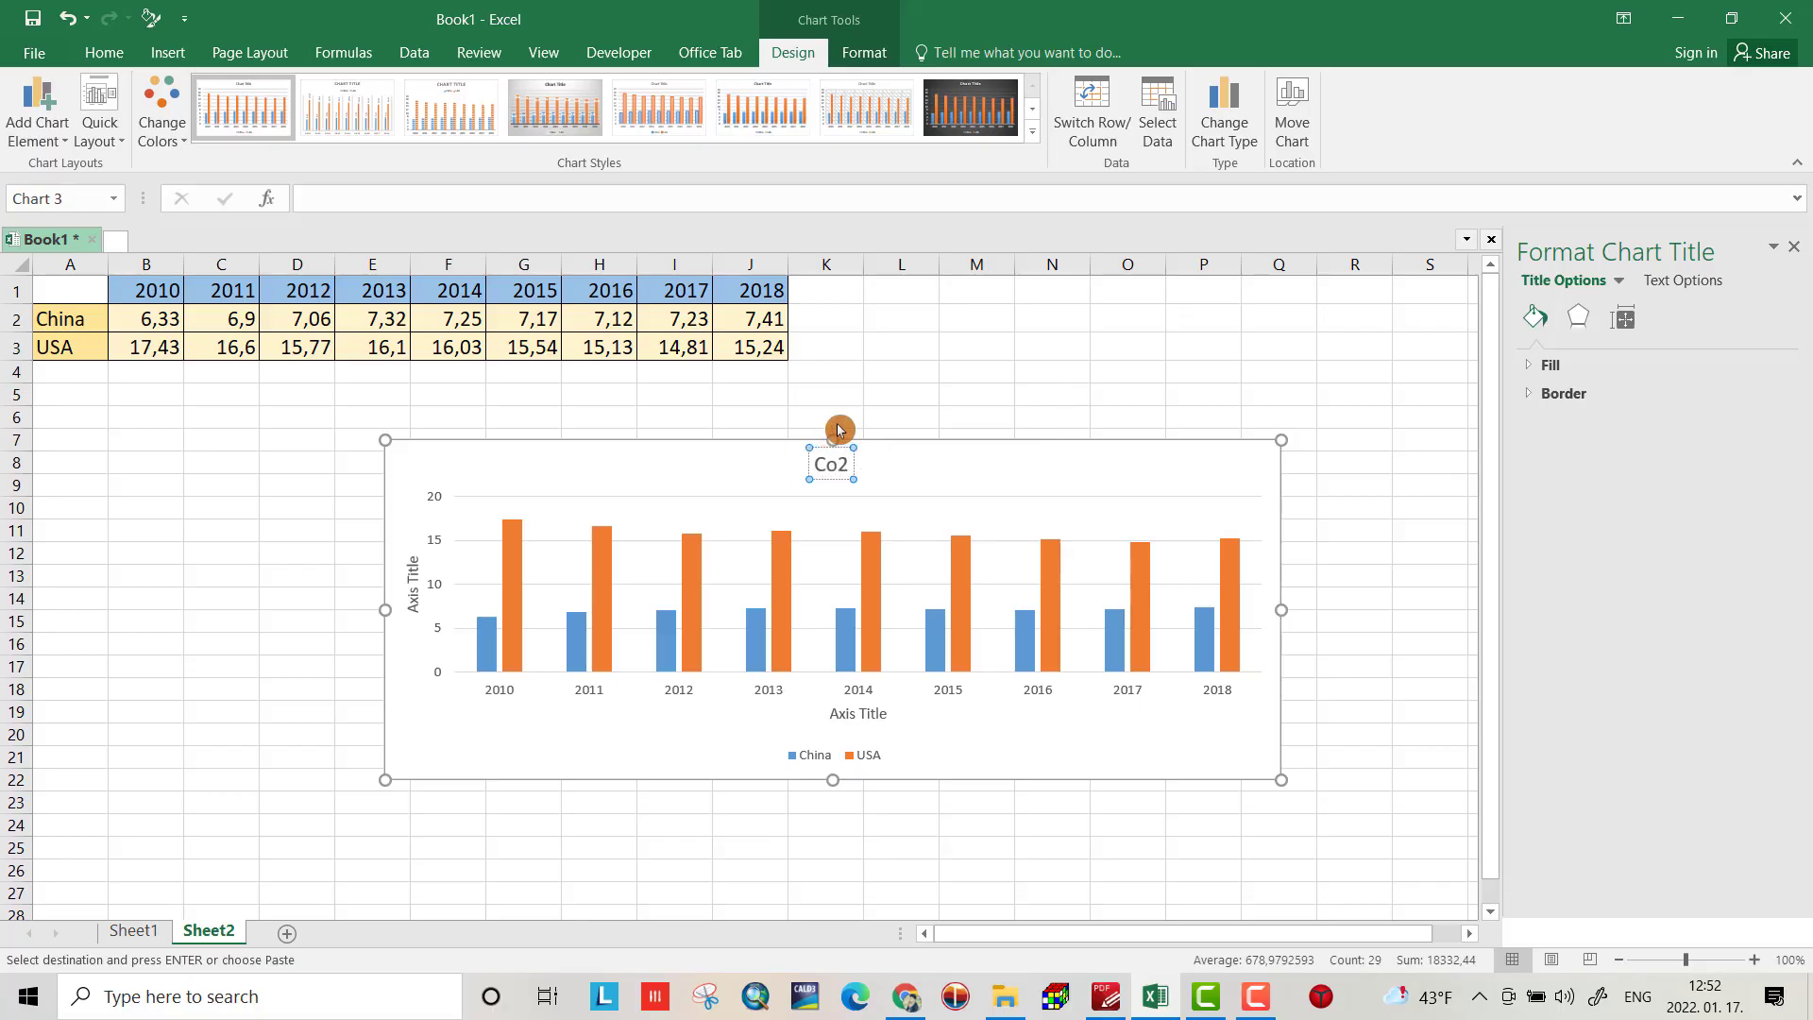
pyautogui.write(' Em')
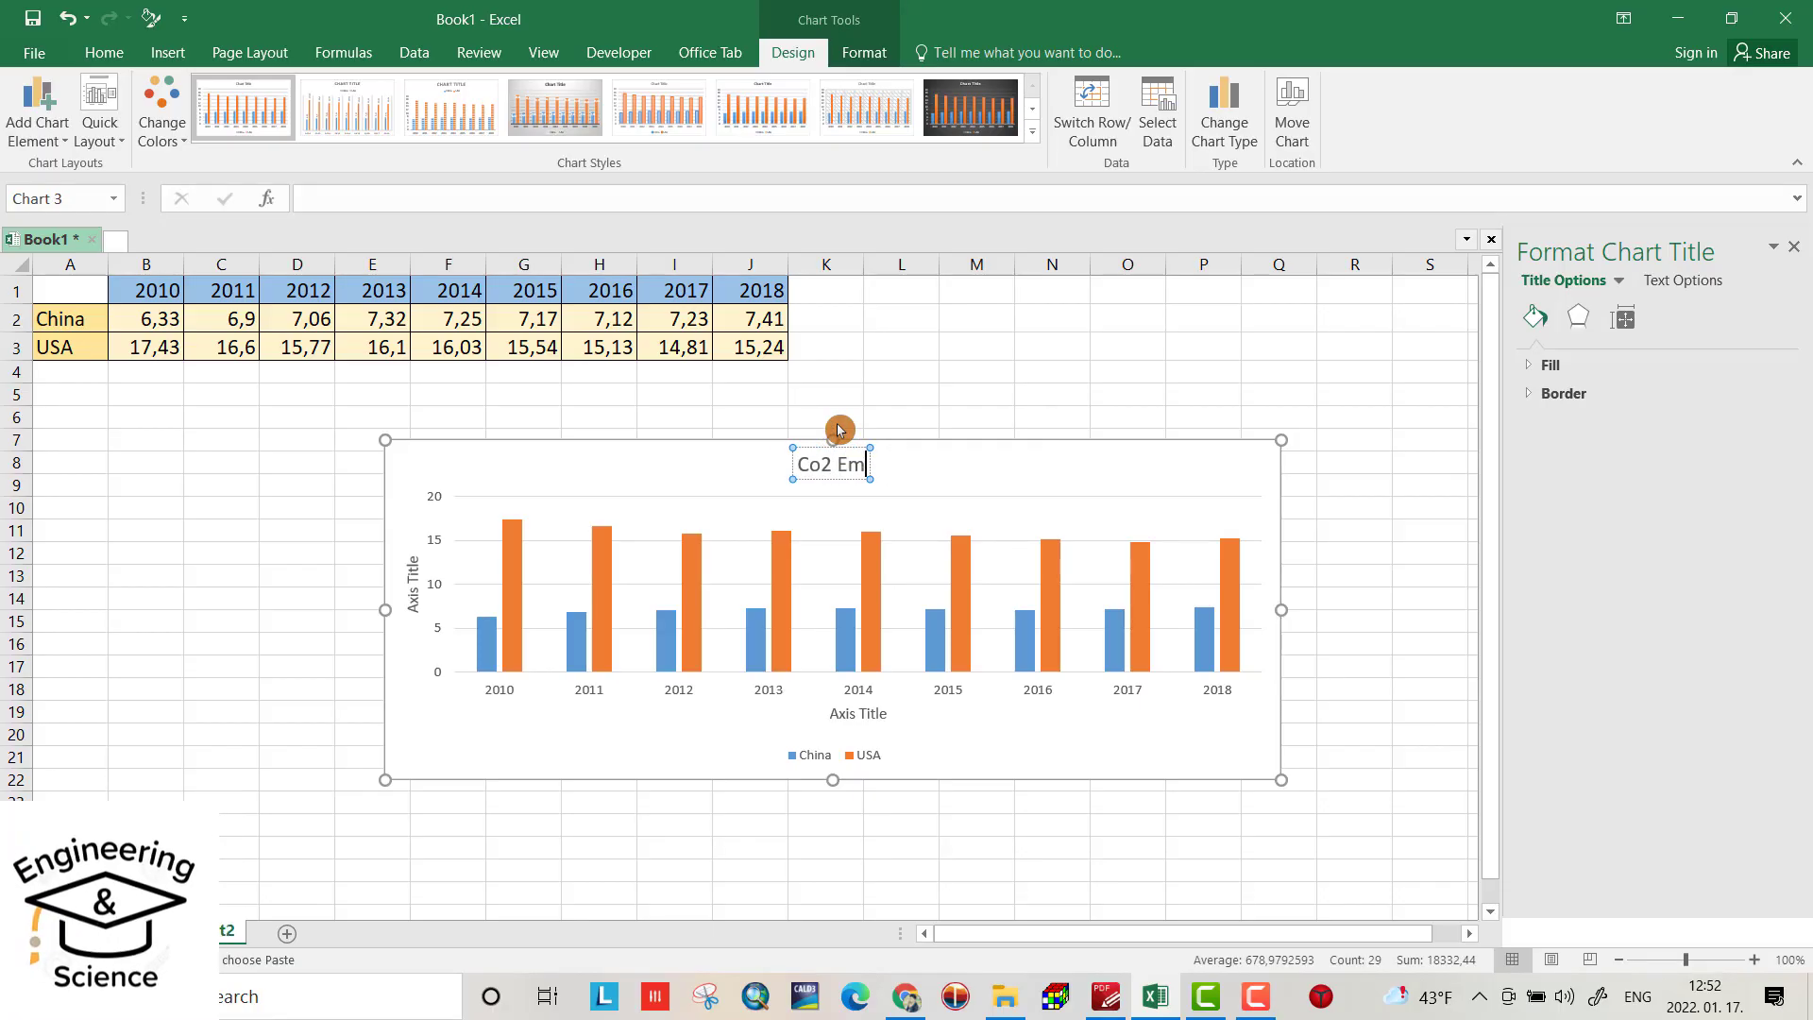
pyautogui.write('ission')
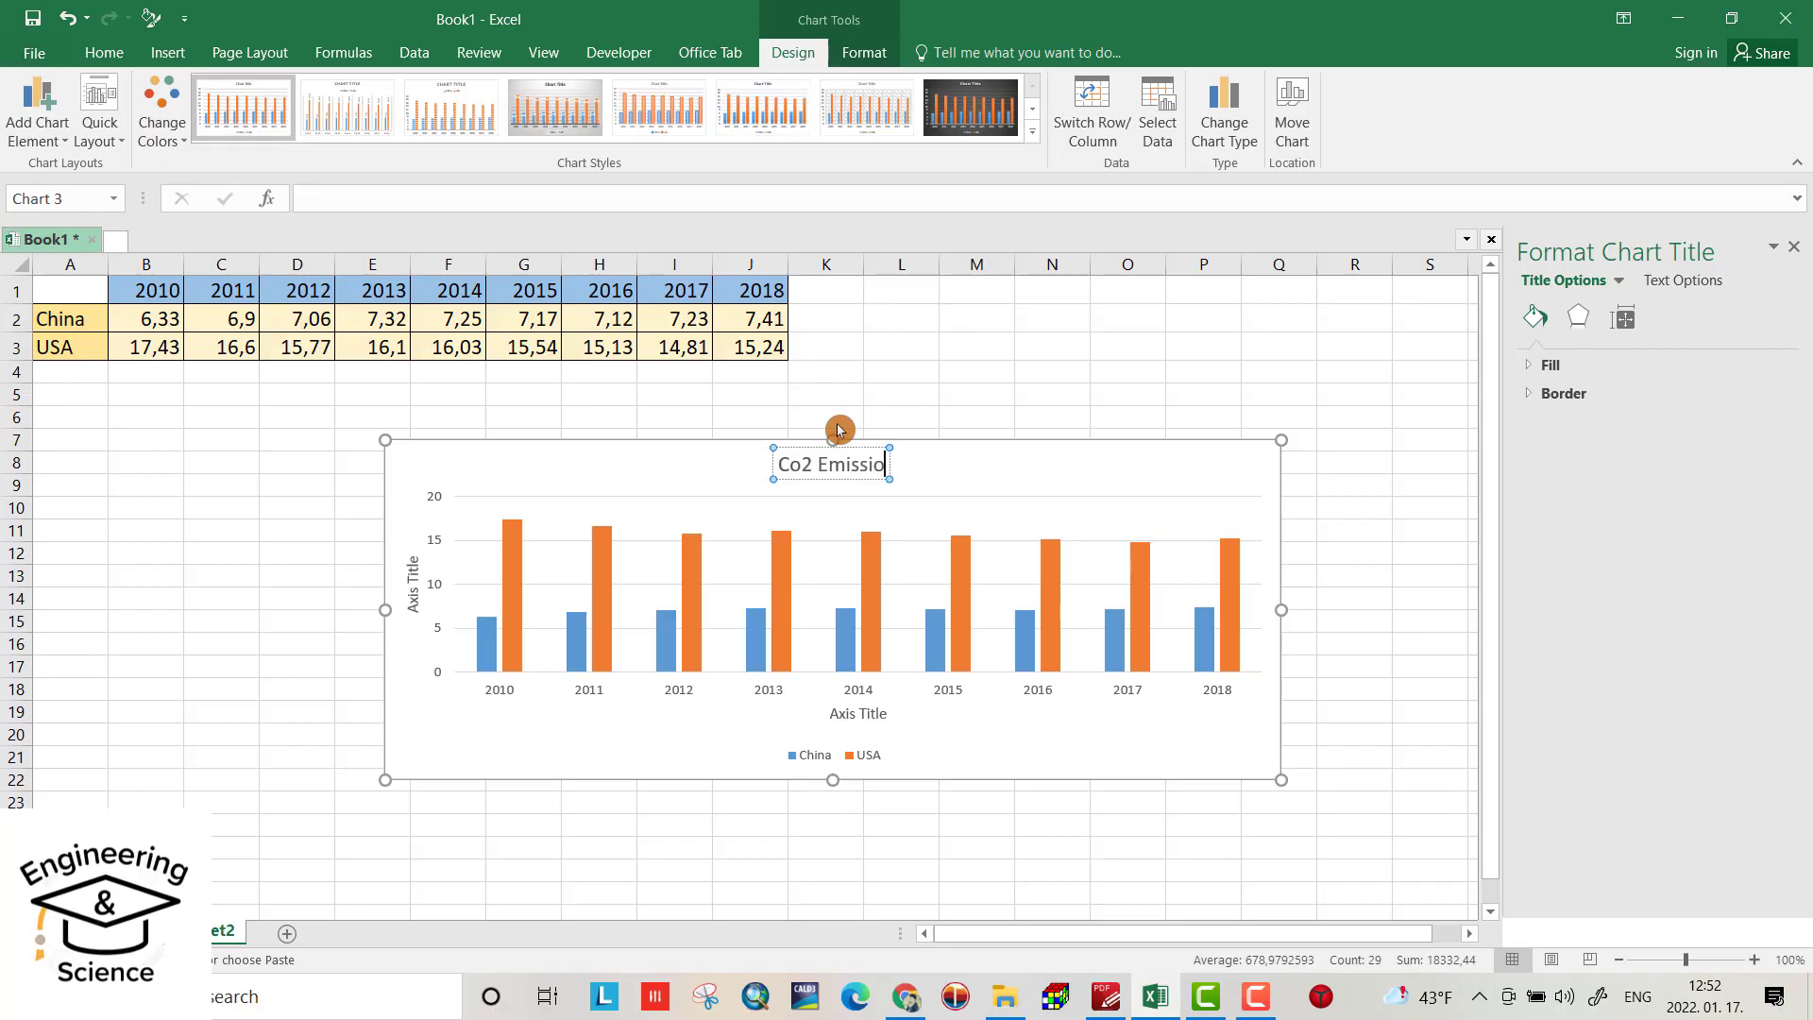
# Step: Change the vertical axis title to "Metric Tones"
pyautogui.click(414, 581)
pyautogui.doubleClick(413, 581)
pyautogui.tripleClick(414, 581)
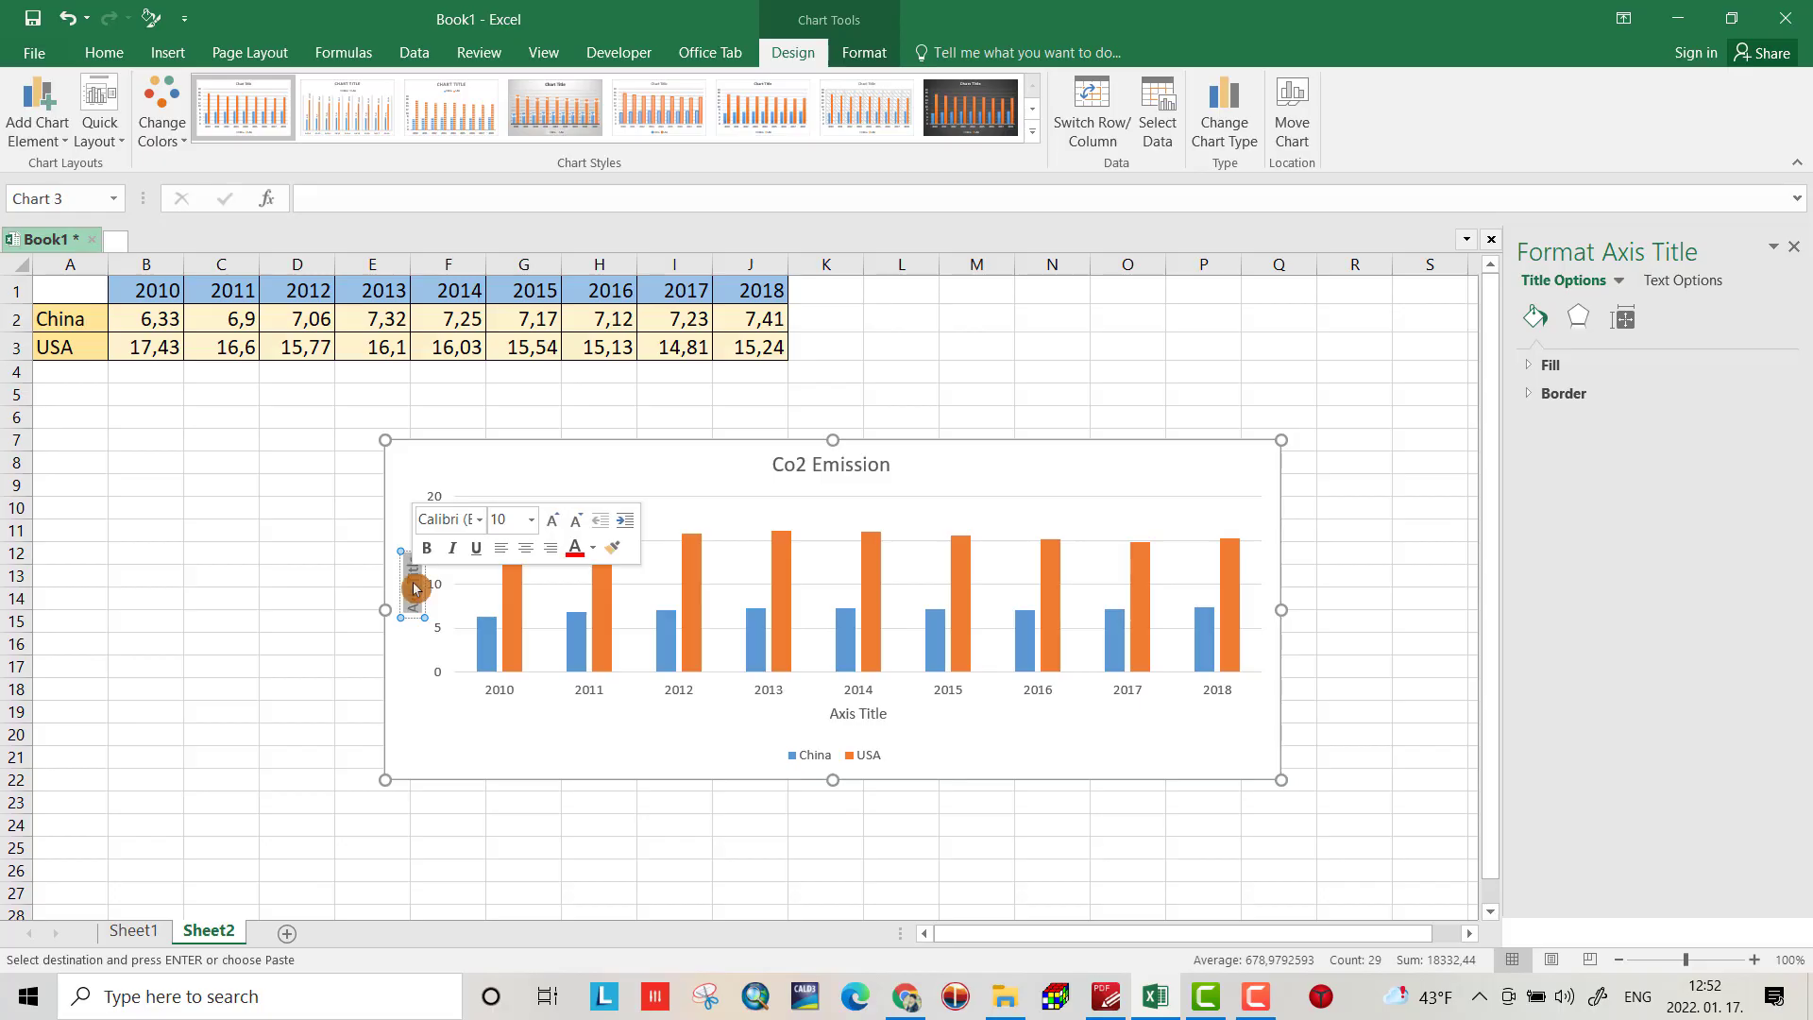
pyautogui.press('Delete')
pyautogui.write('Metr')
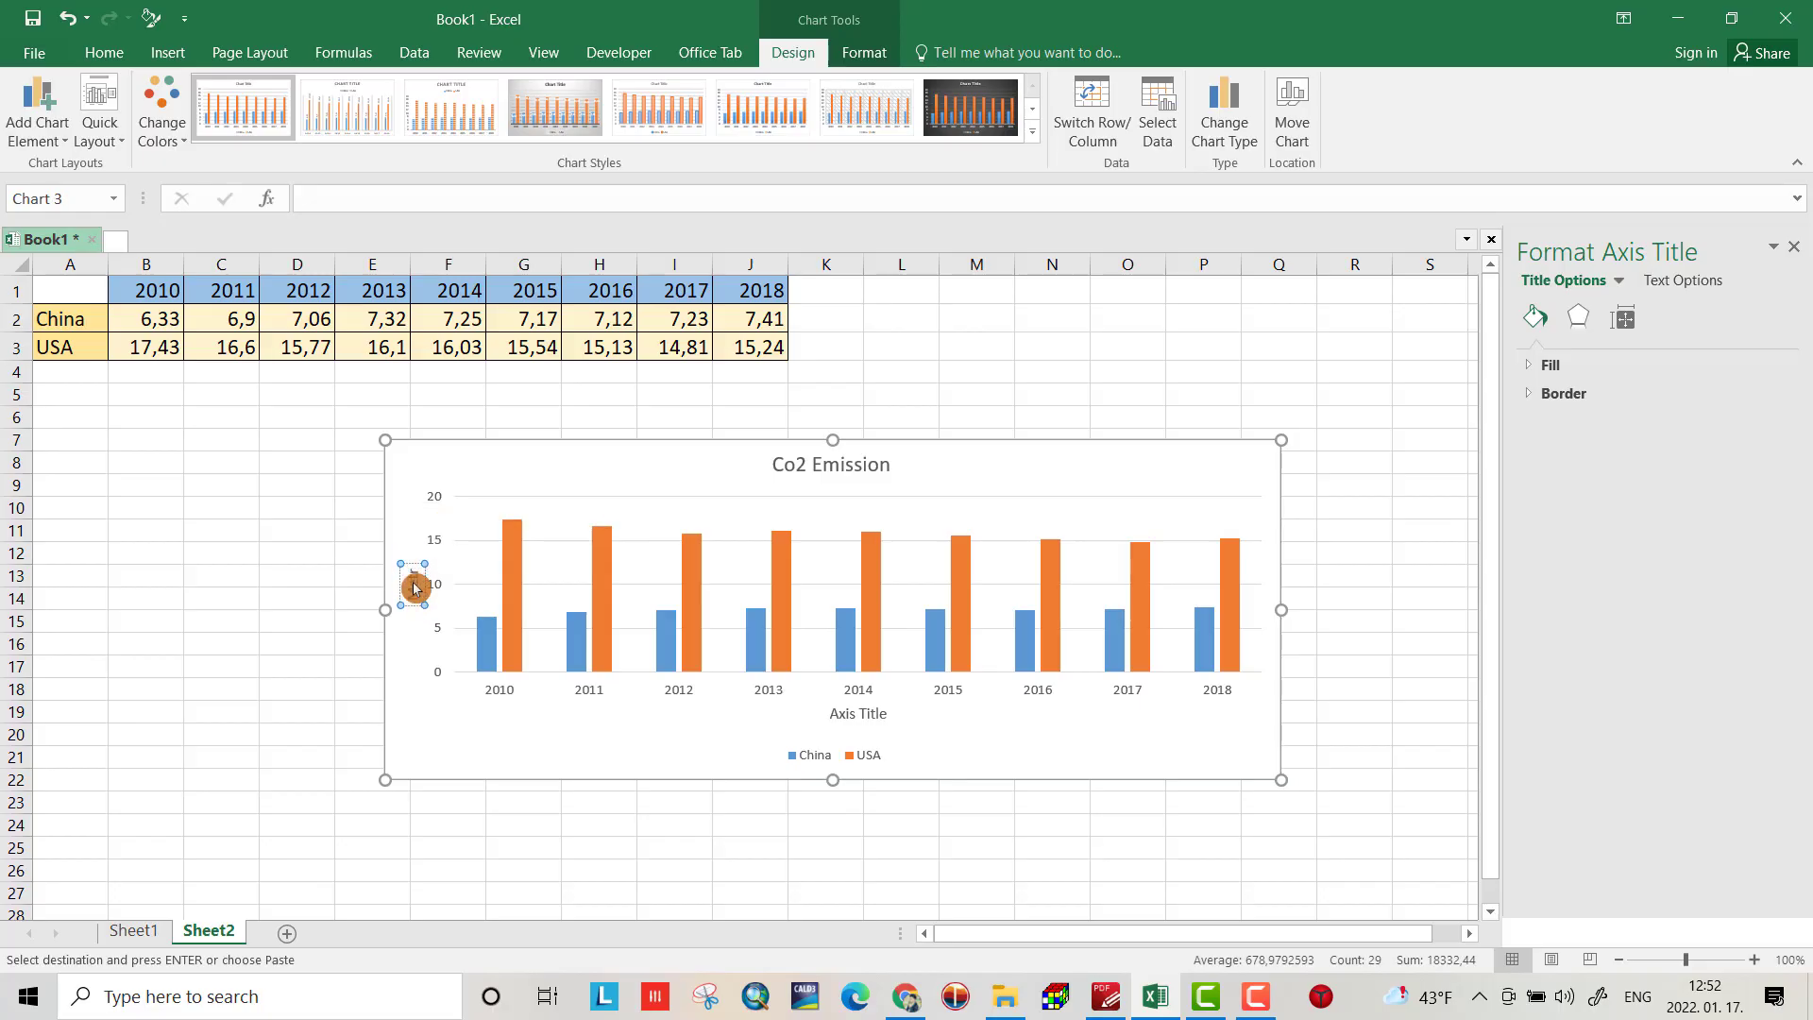
pyautogui.write('ic T')
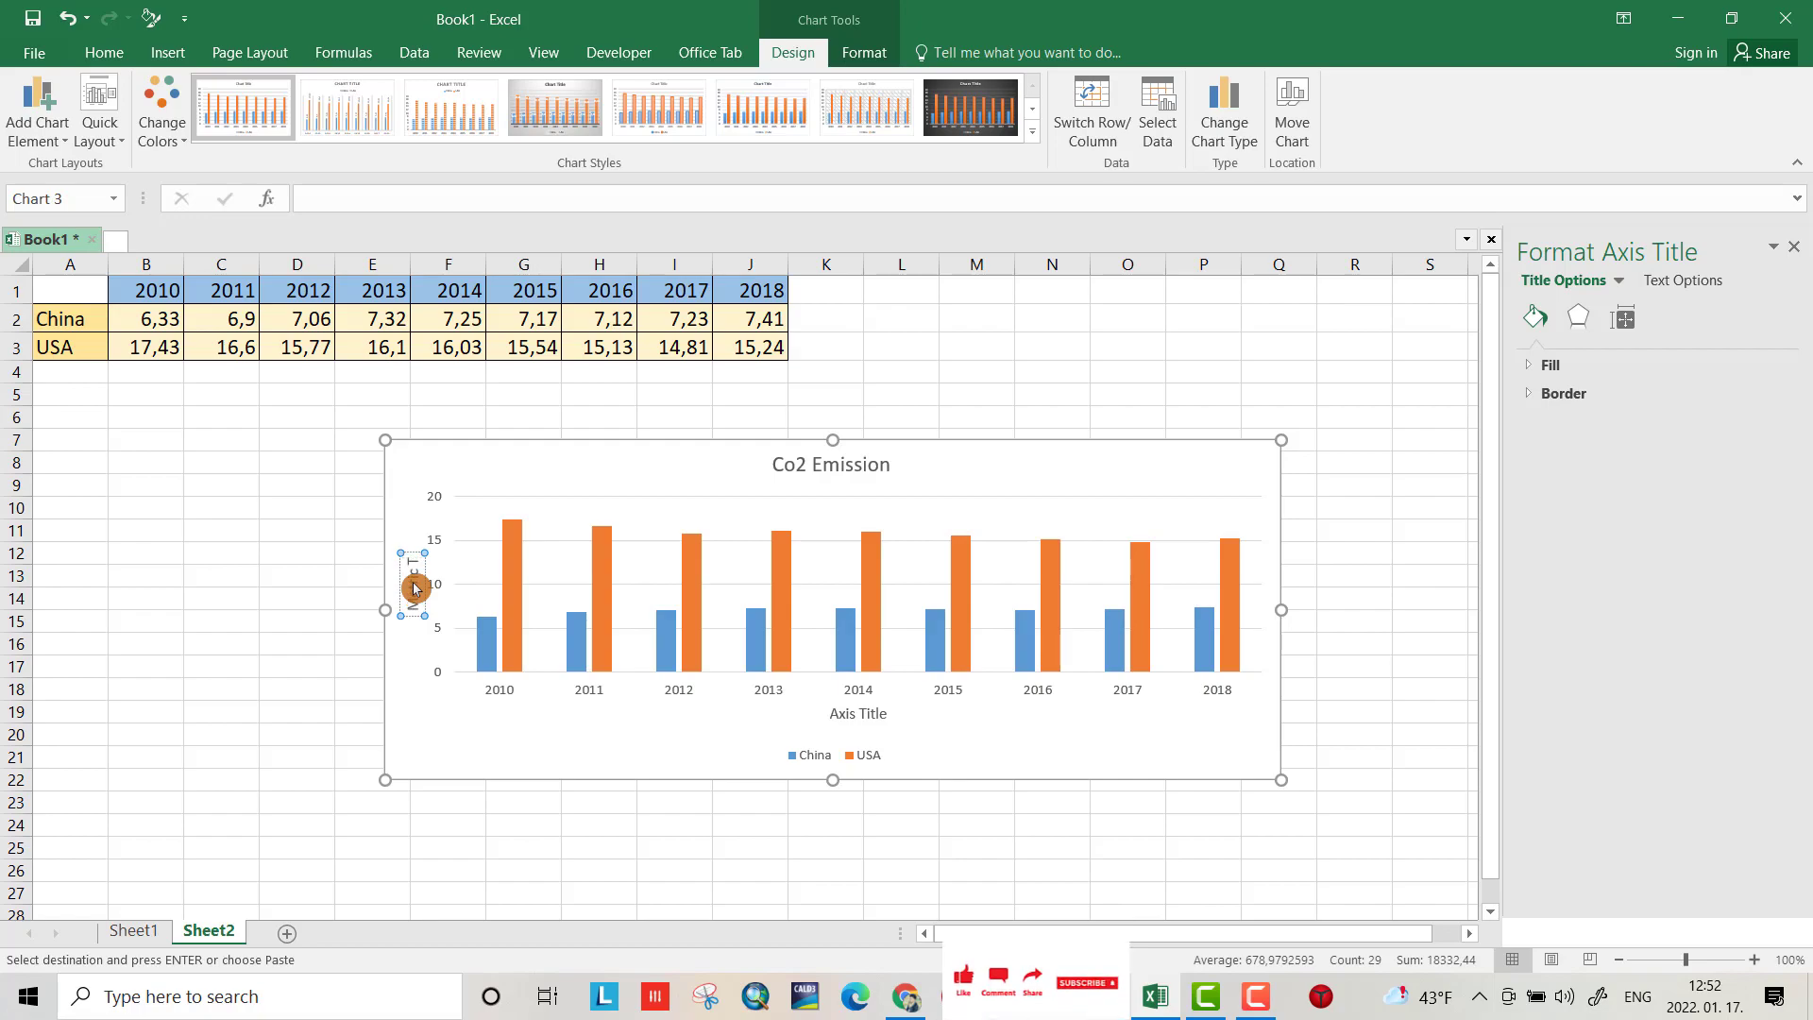
pyautogui.write('ones')
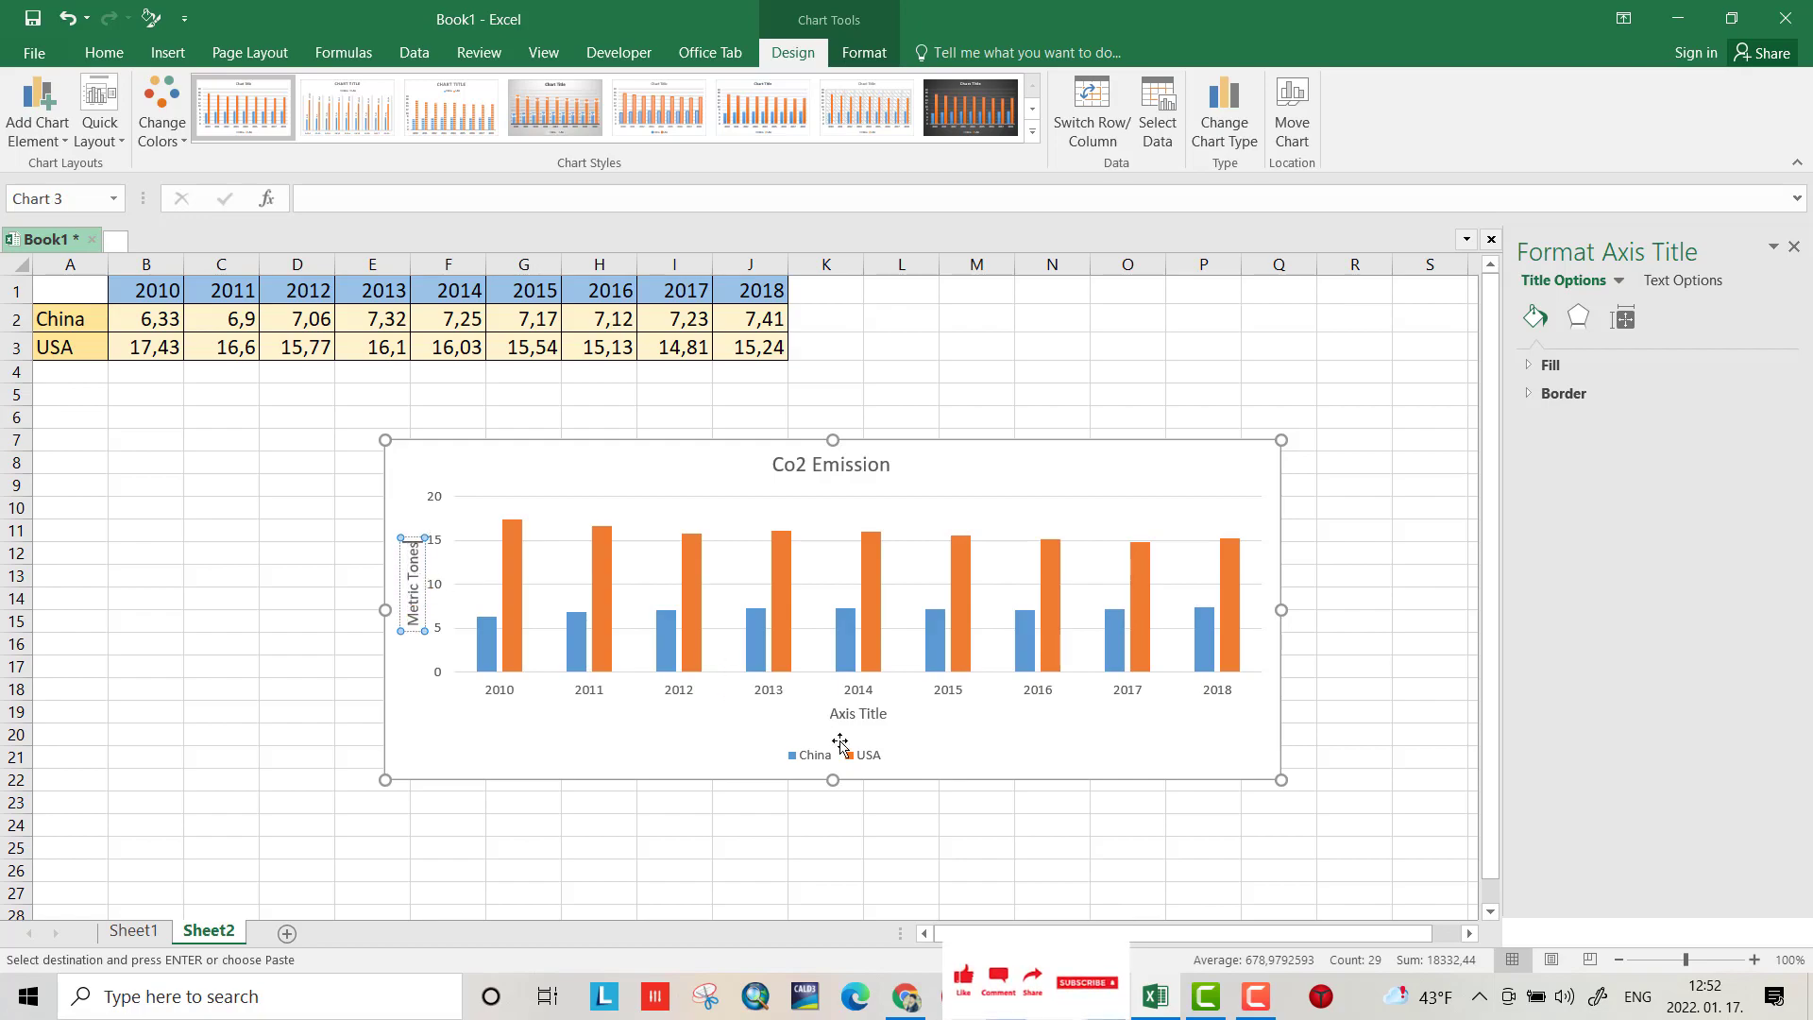
# Step: Change the horizontal axis title to "Year"
pyautogui.tripleClick(855, 715)
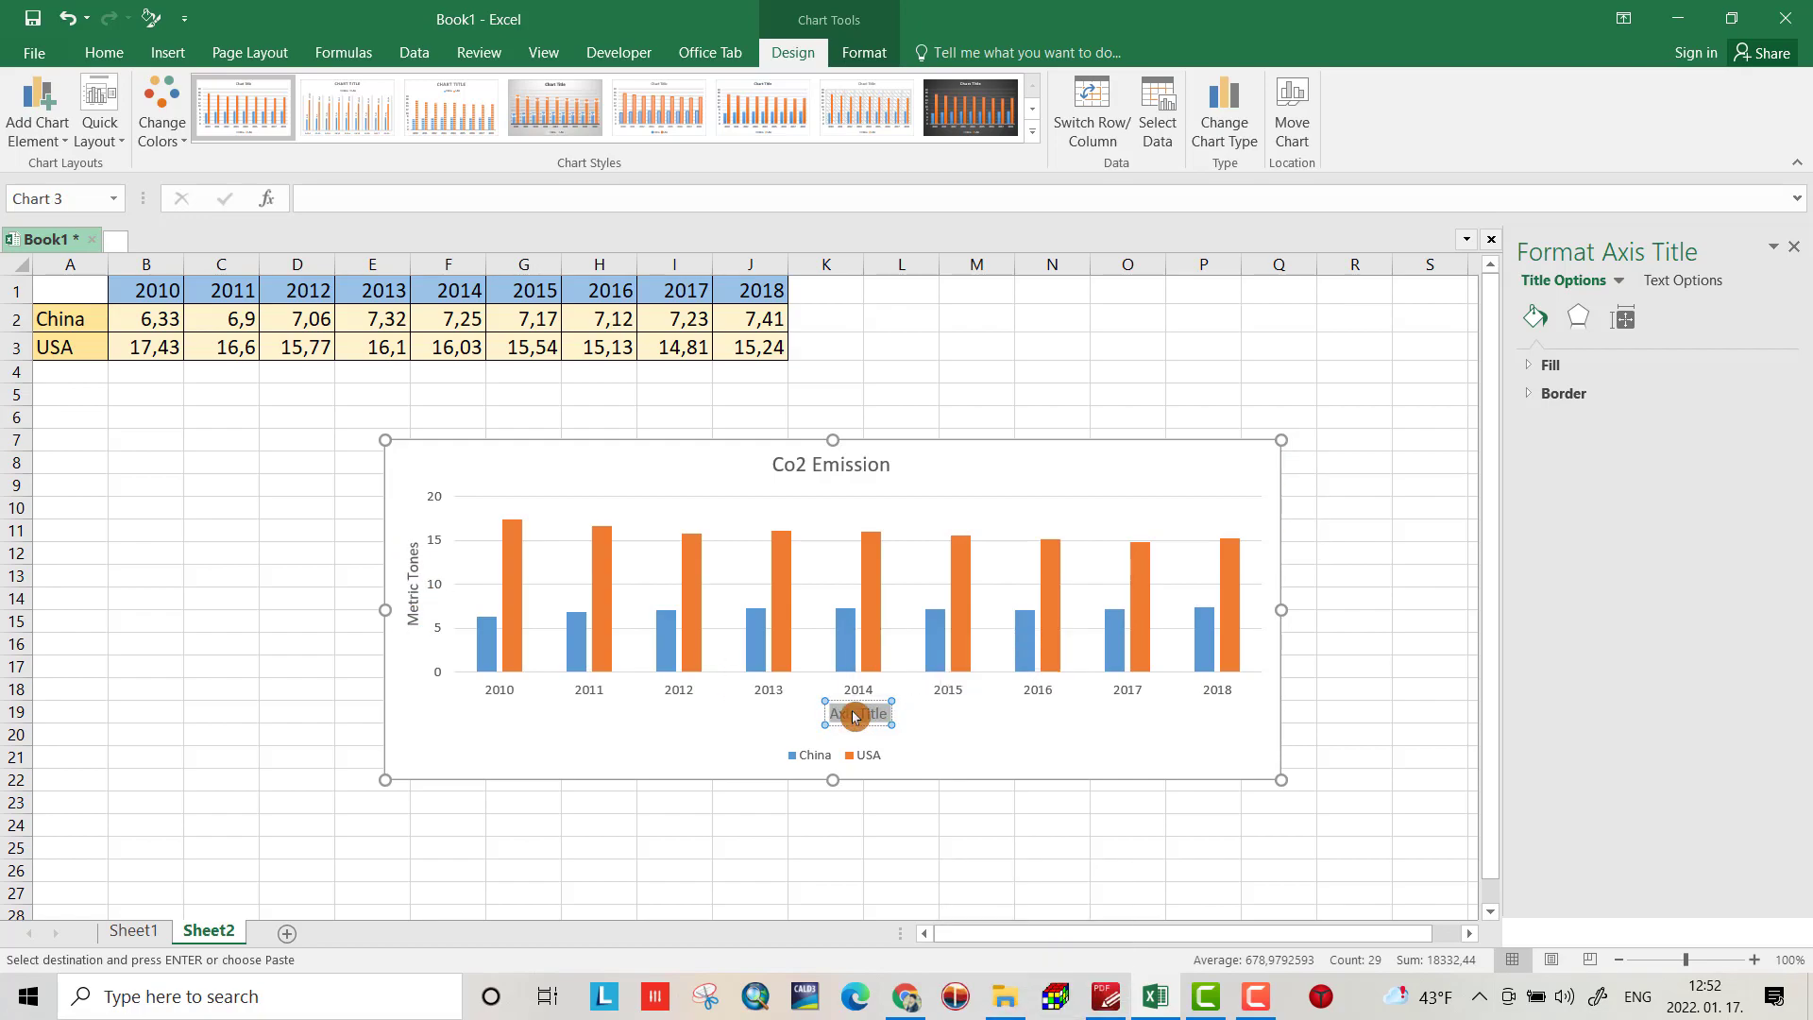
pyautogui.press('BackSpace')
pyautogui.click(1072, 462)
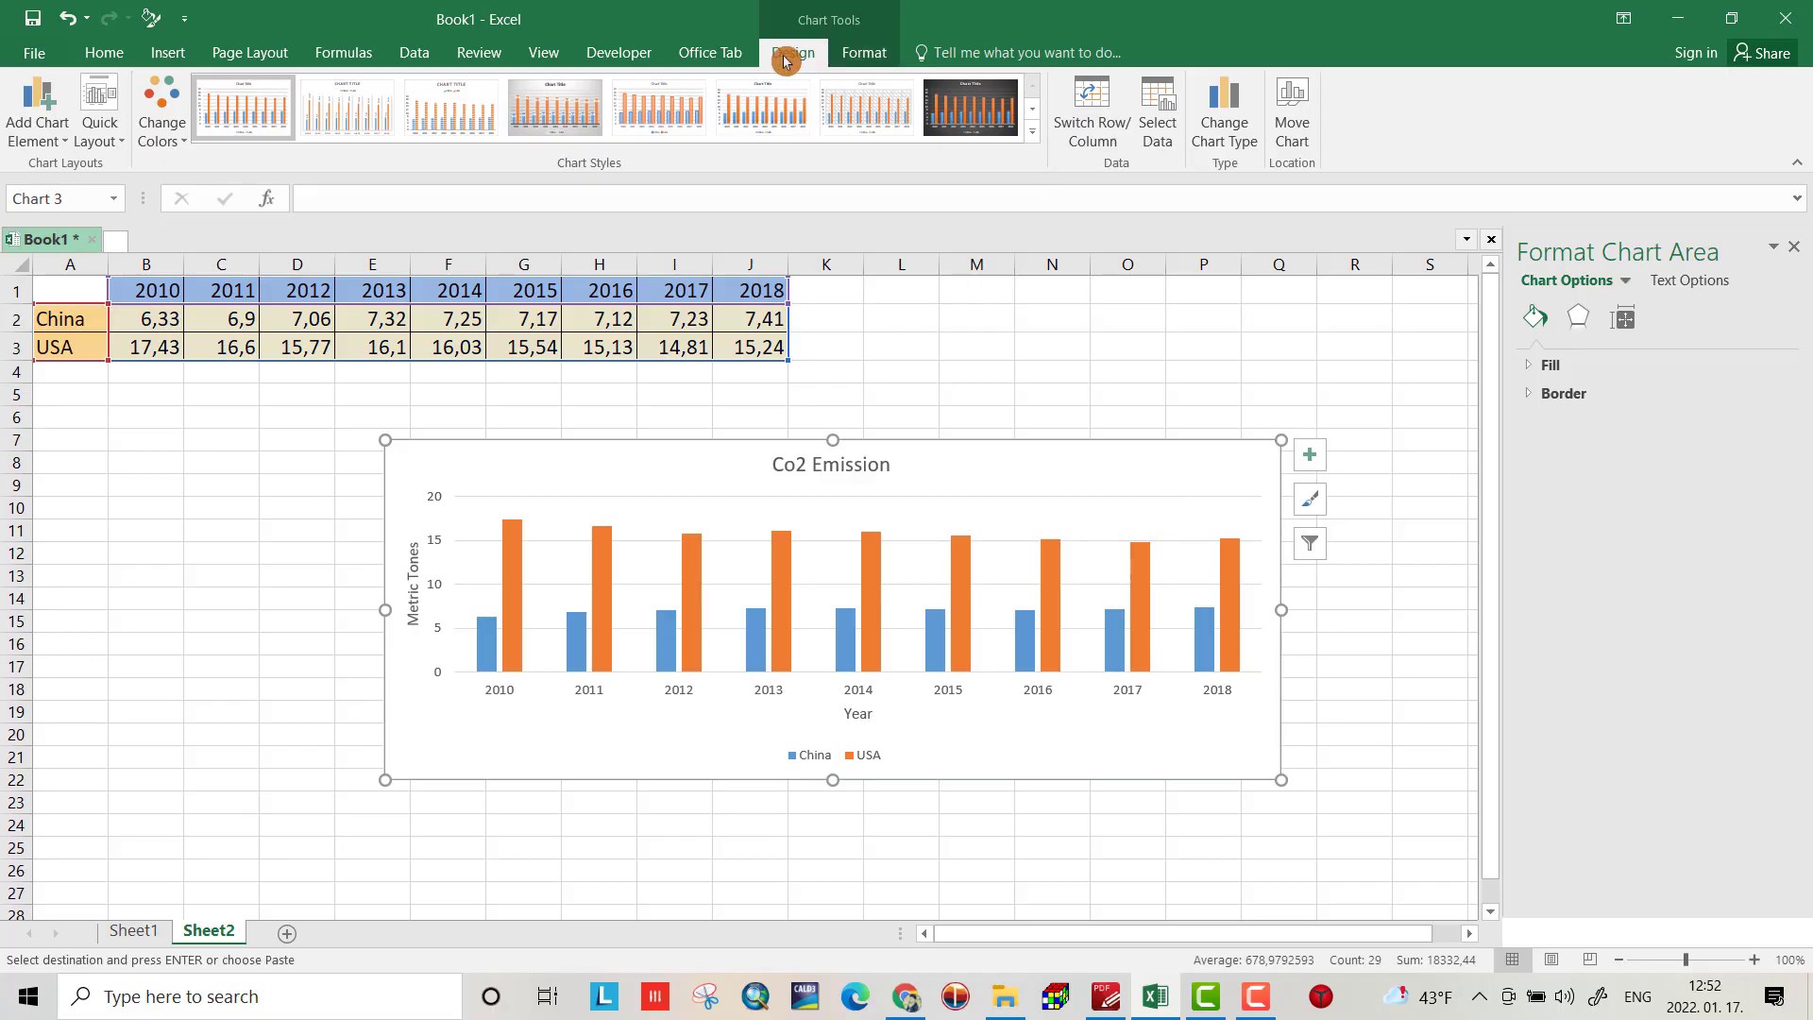
# Step: Try switching the chart's rows and columns so the bars are grouped by country
pyautogui.click(1094, 130)
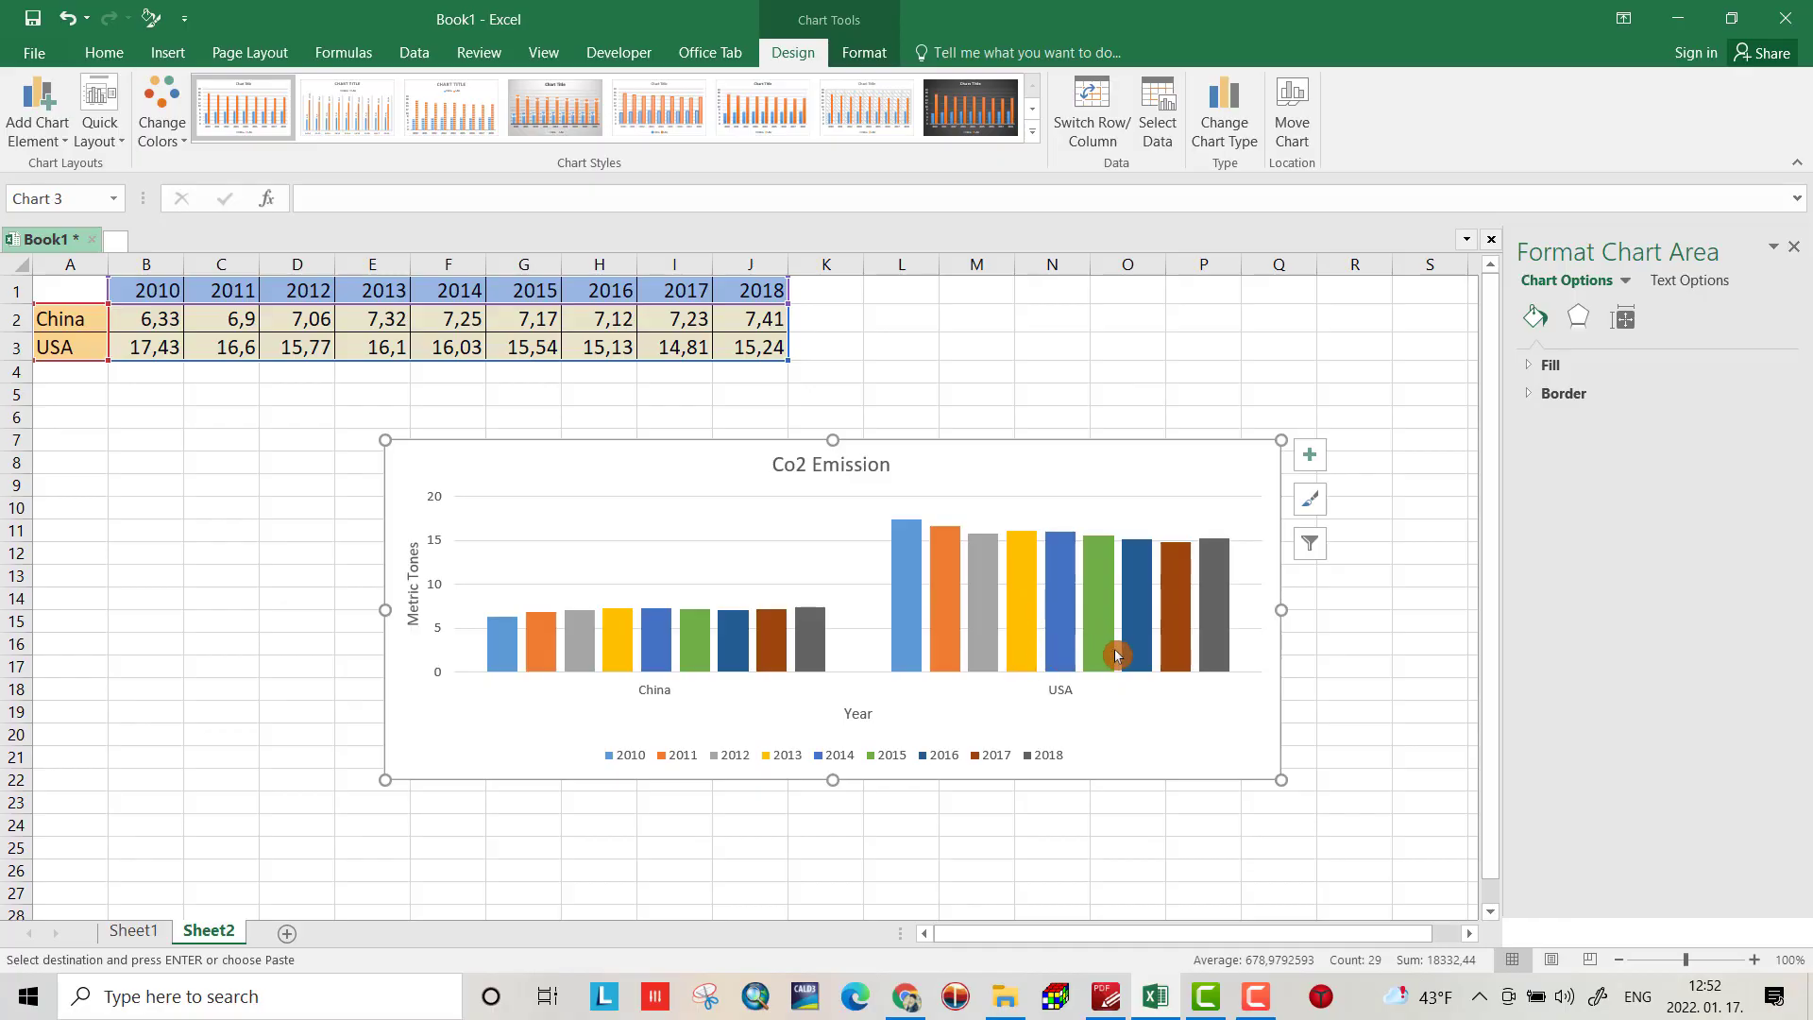
pyautogui.moveTo(1149, 655)
pyautogui.click(1067, 132)
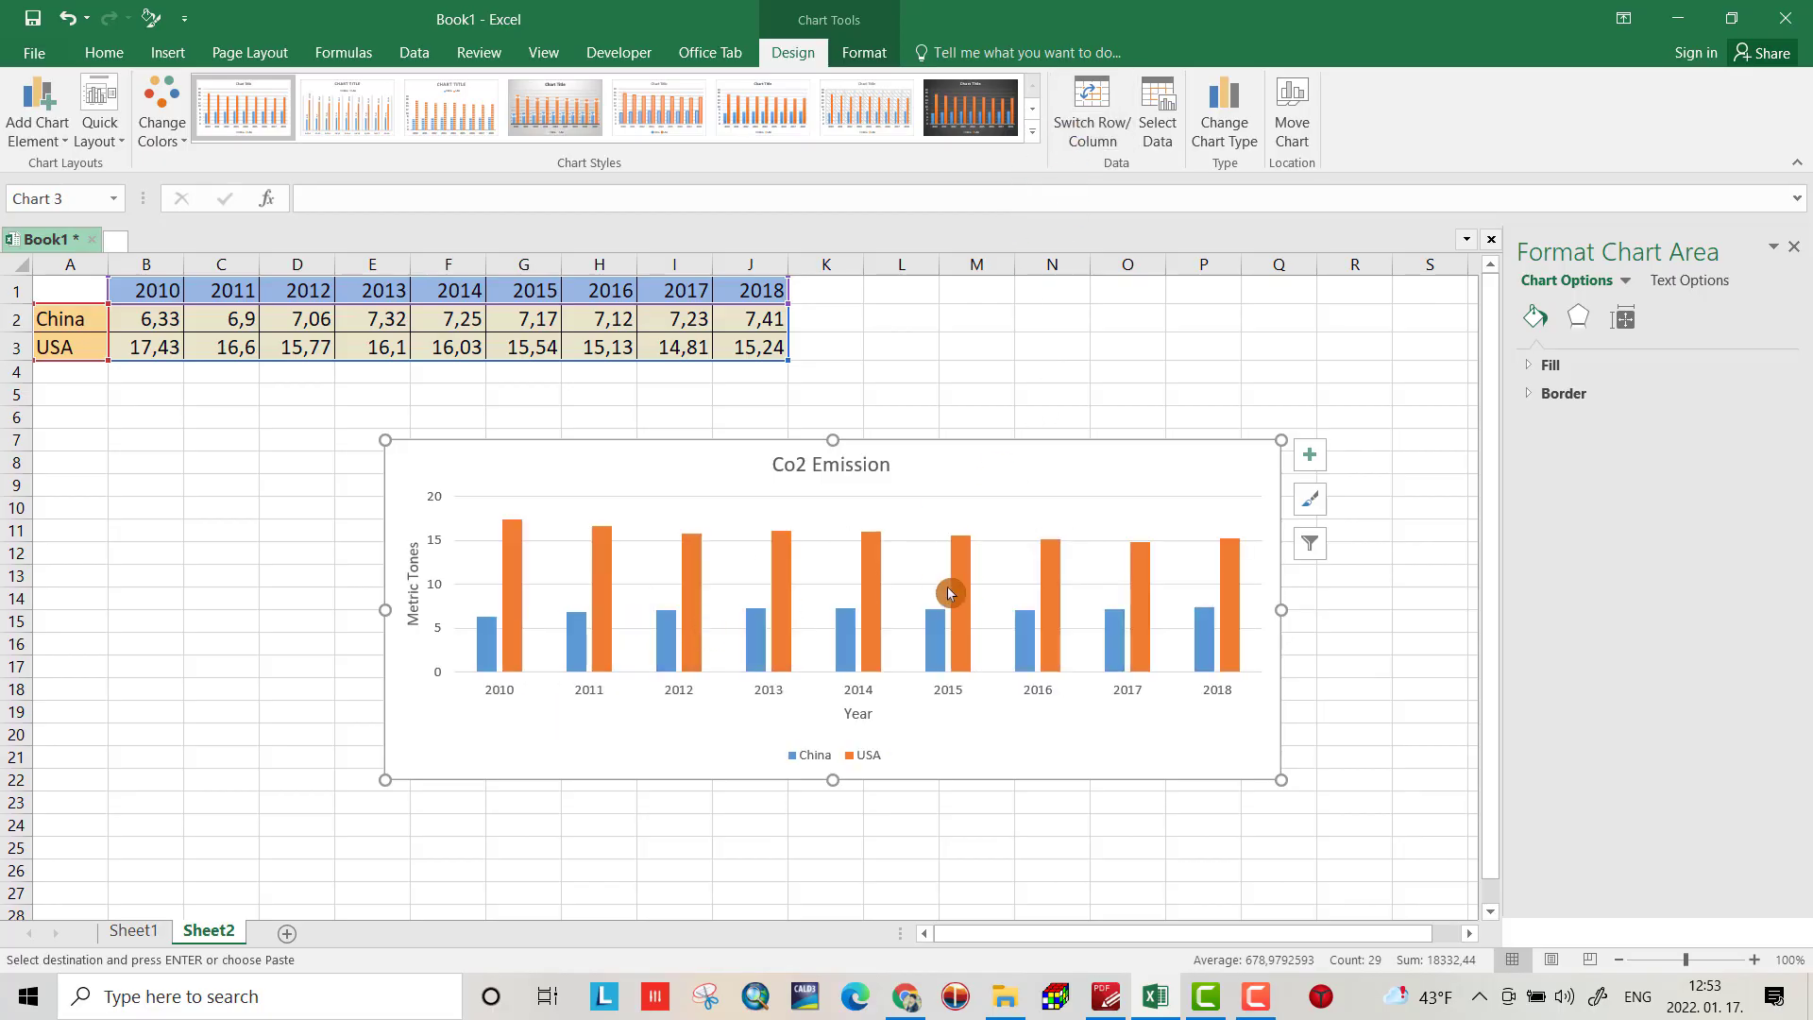
# Step: Add a data table with legend keys beneath the chart's plot area
pyautogui.click(752, 615)
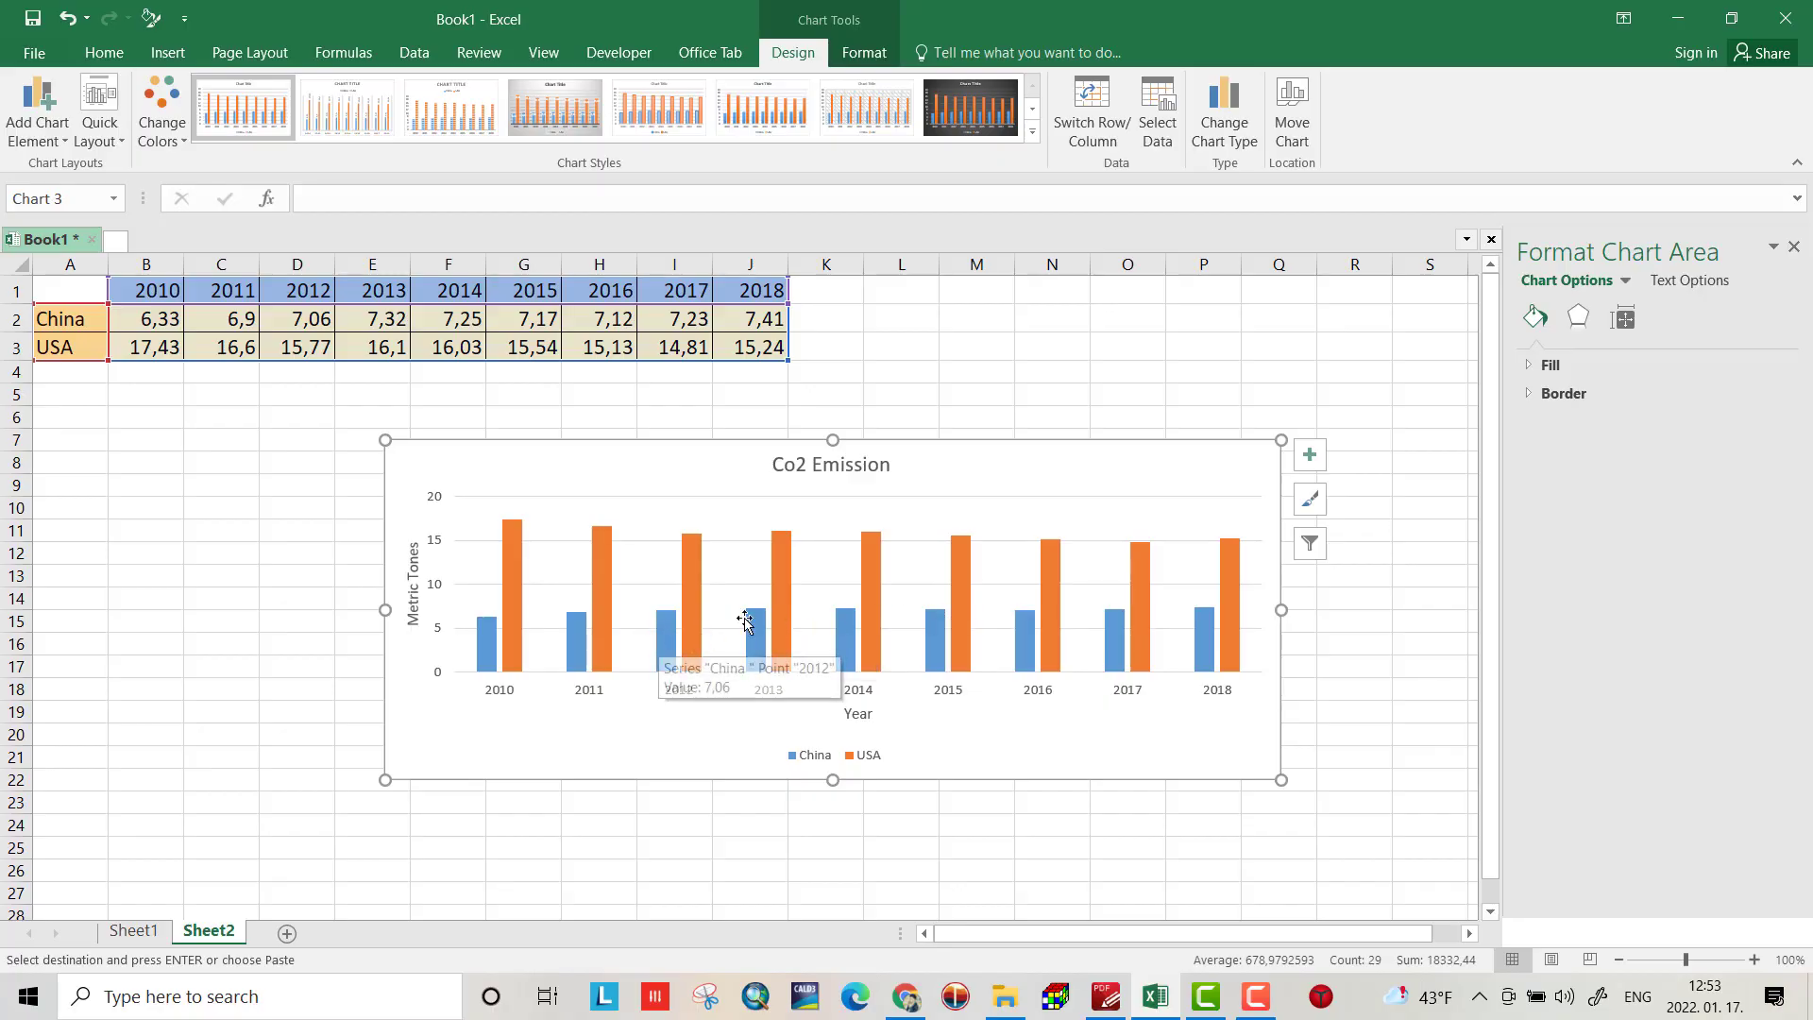
pyautogui.click(36, 118)
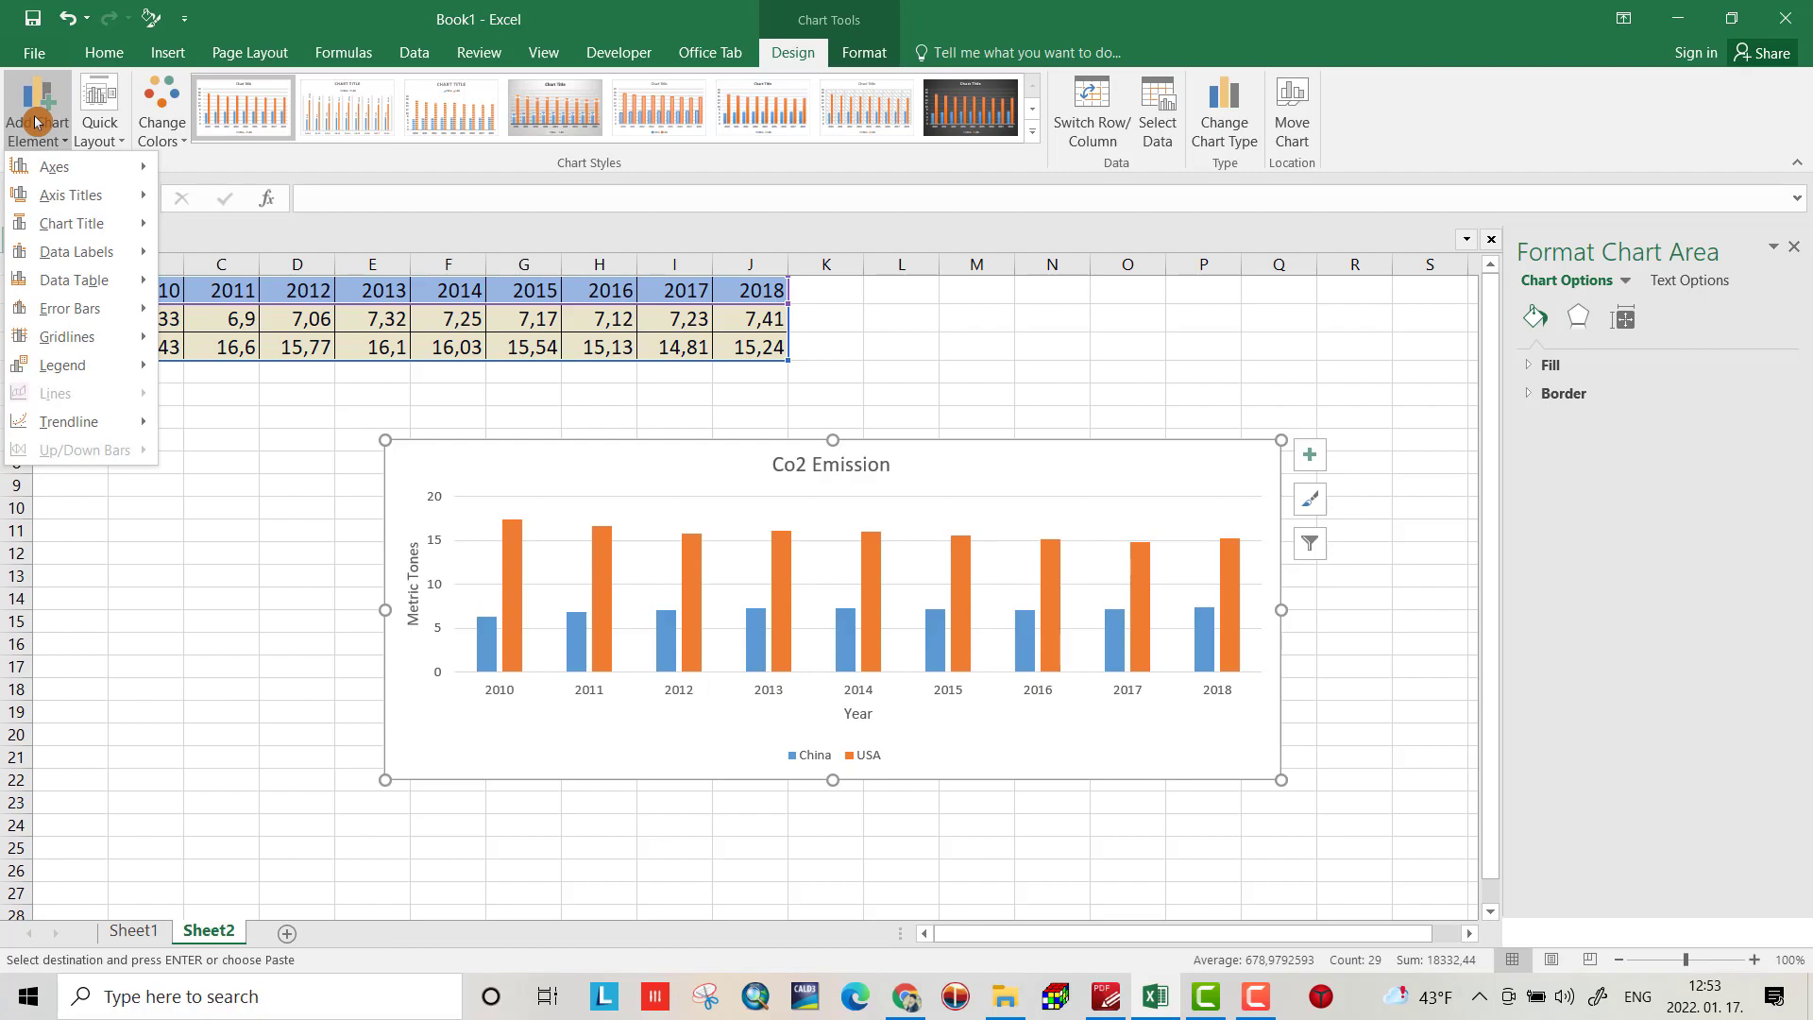
pyautogui.click(41, 193)
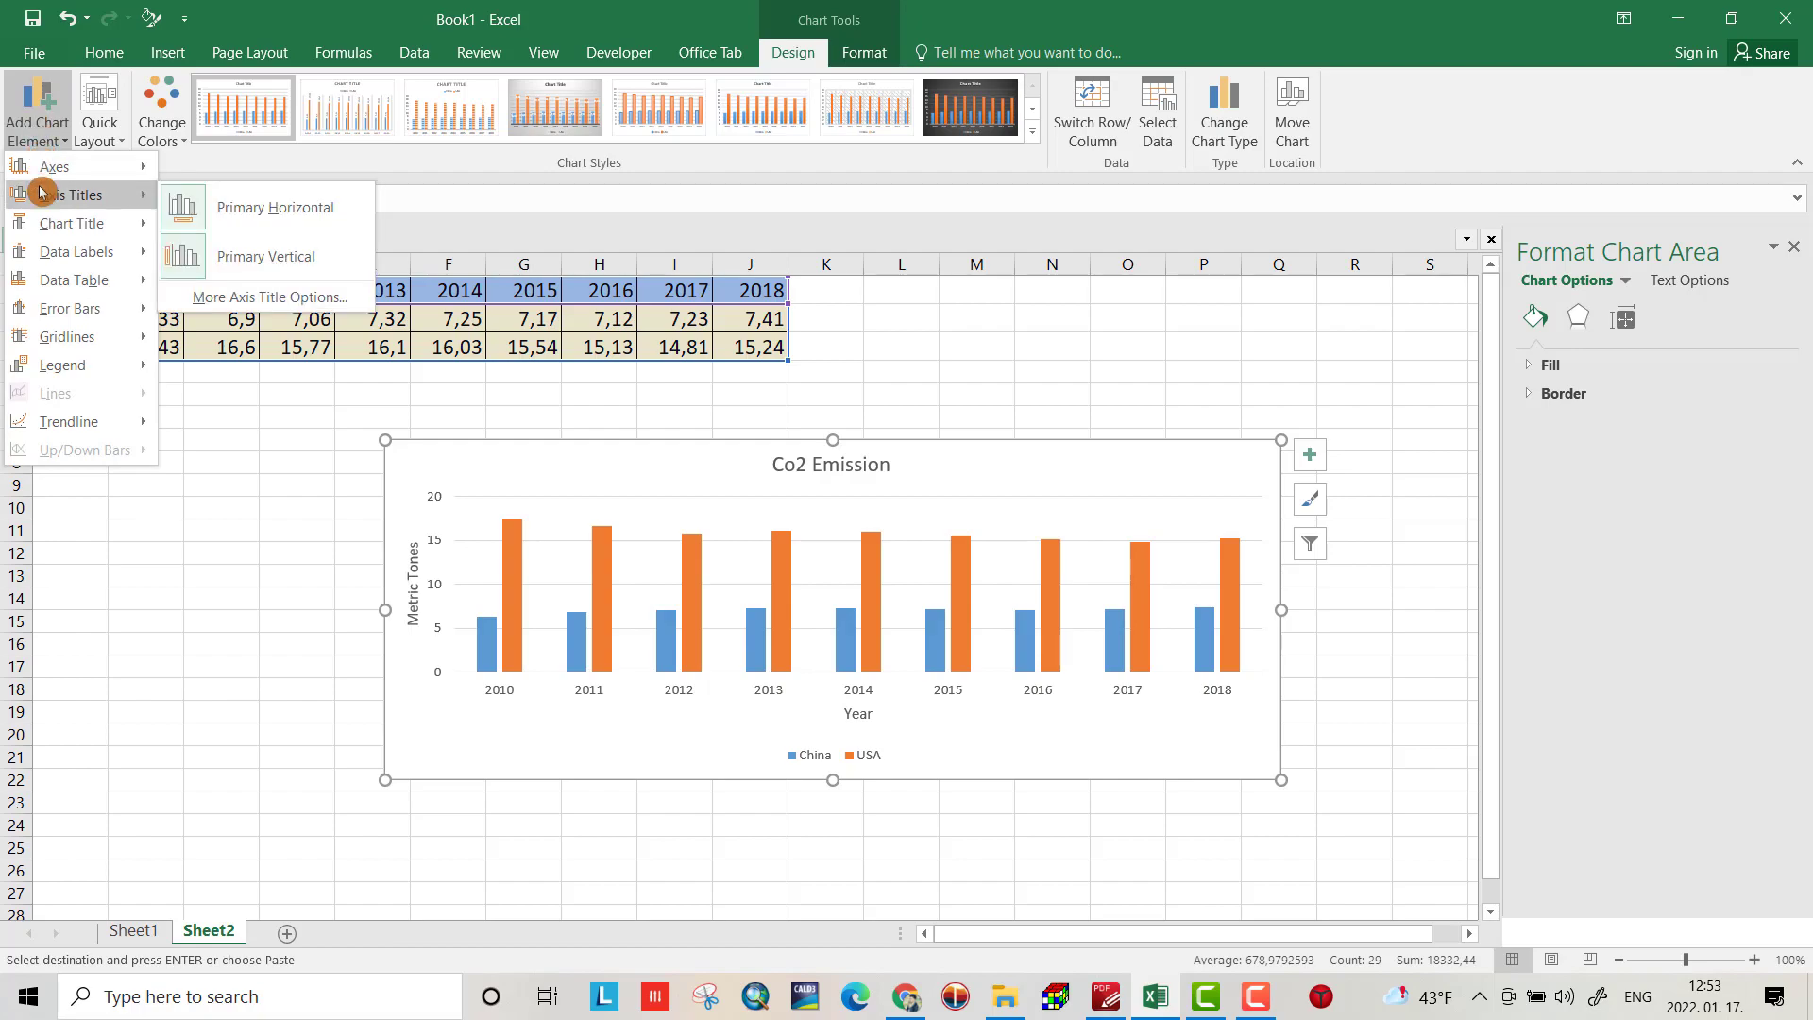
pyautogui.moveTo(56, 251)
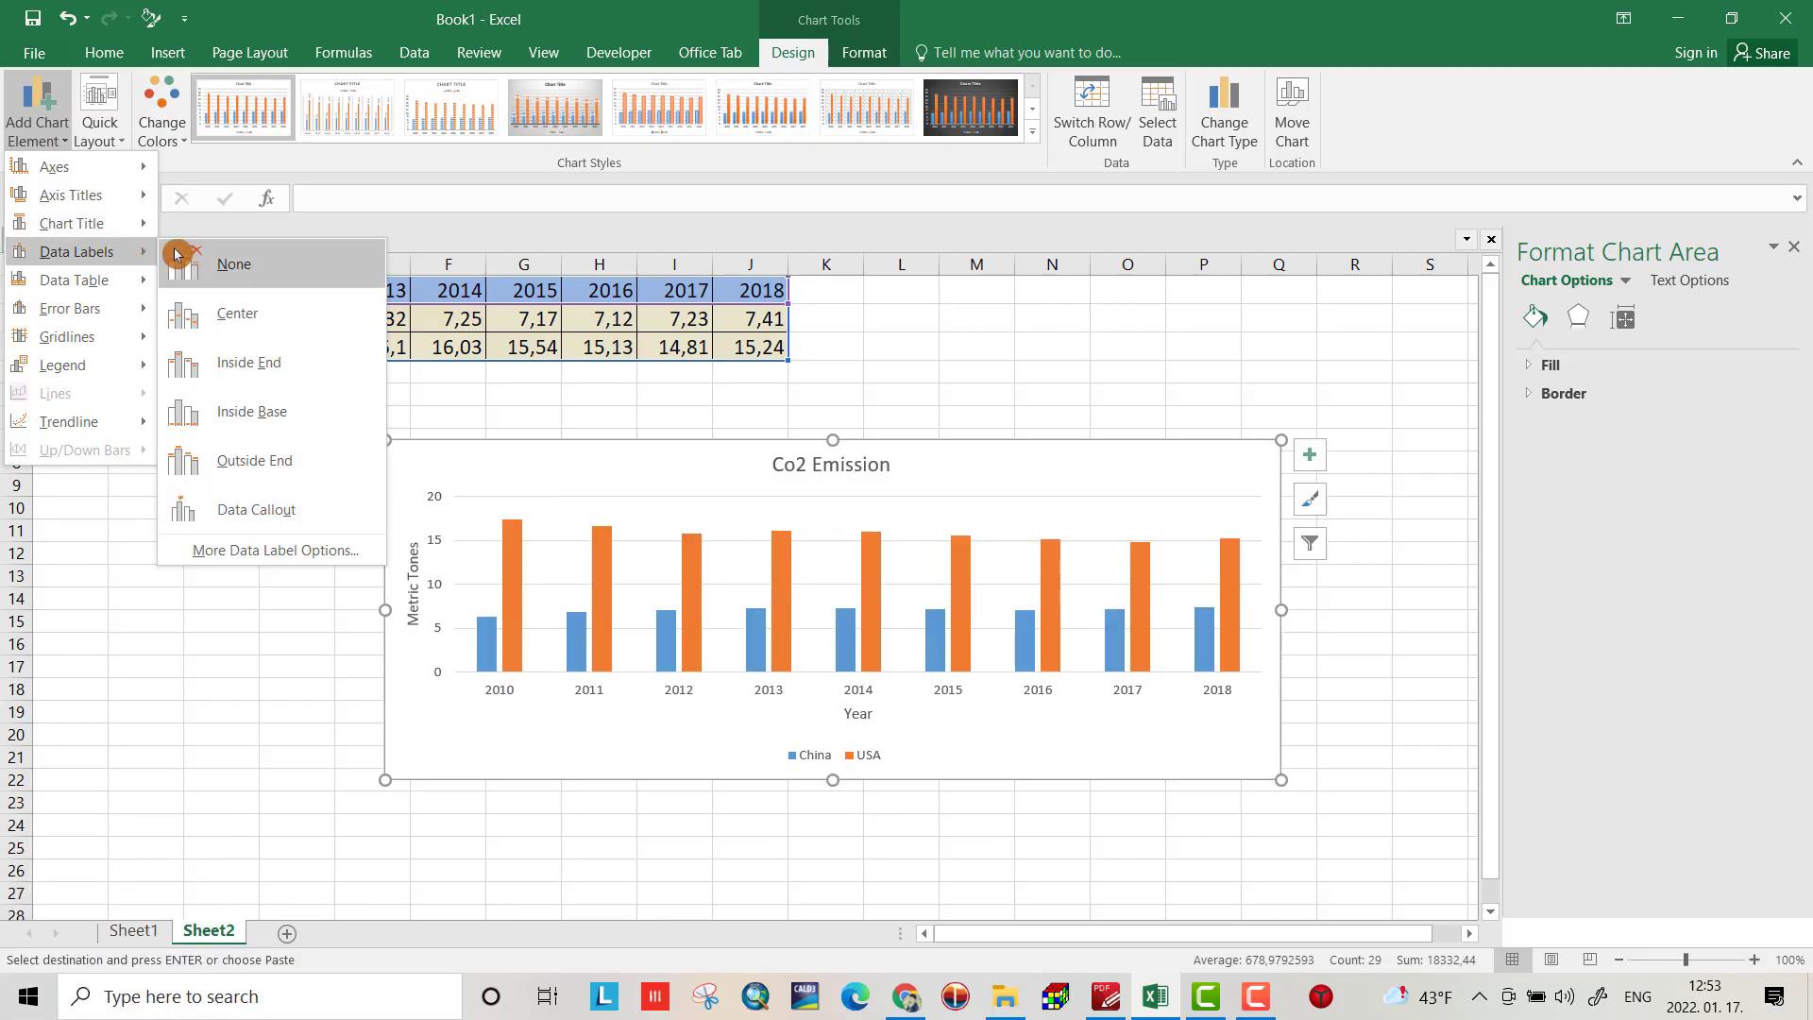
pyautogui.moveTo(80, 285)
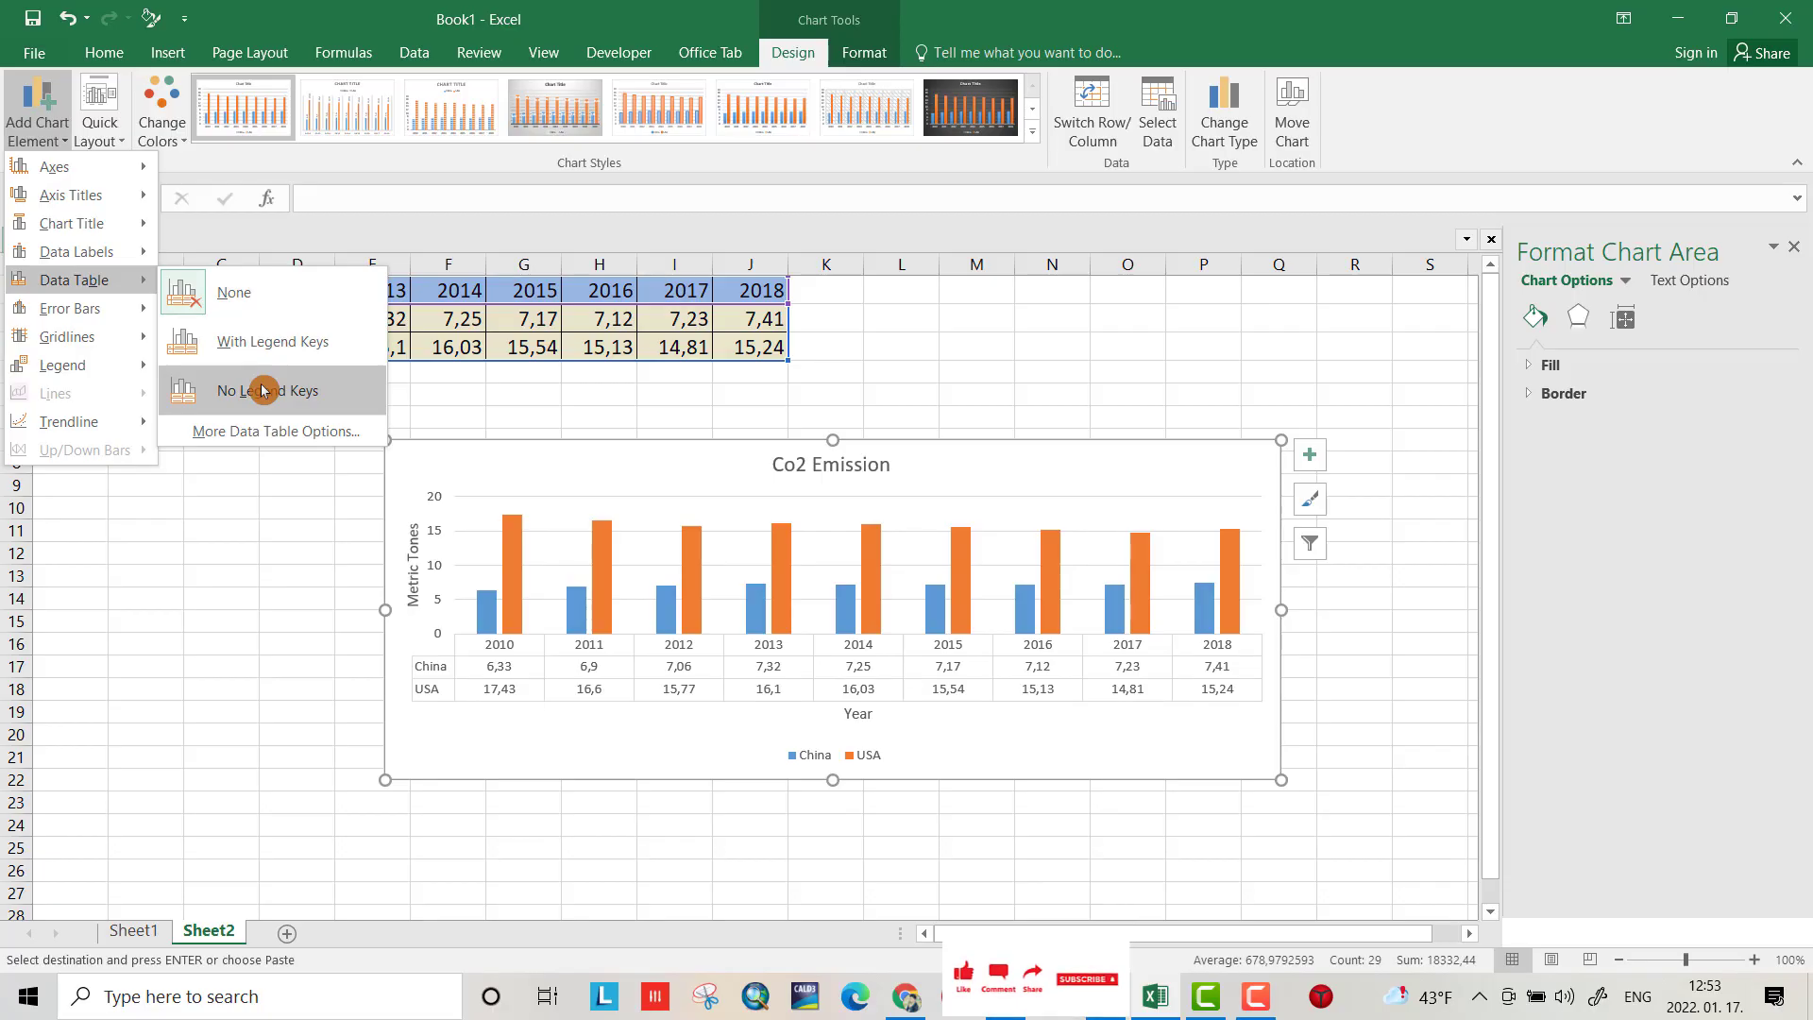
pyautogui.click(250, 345)
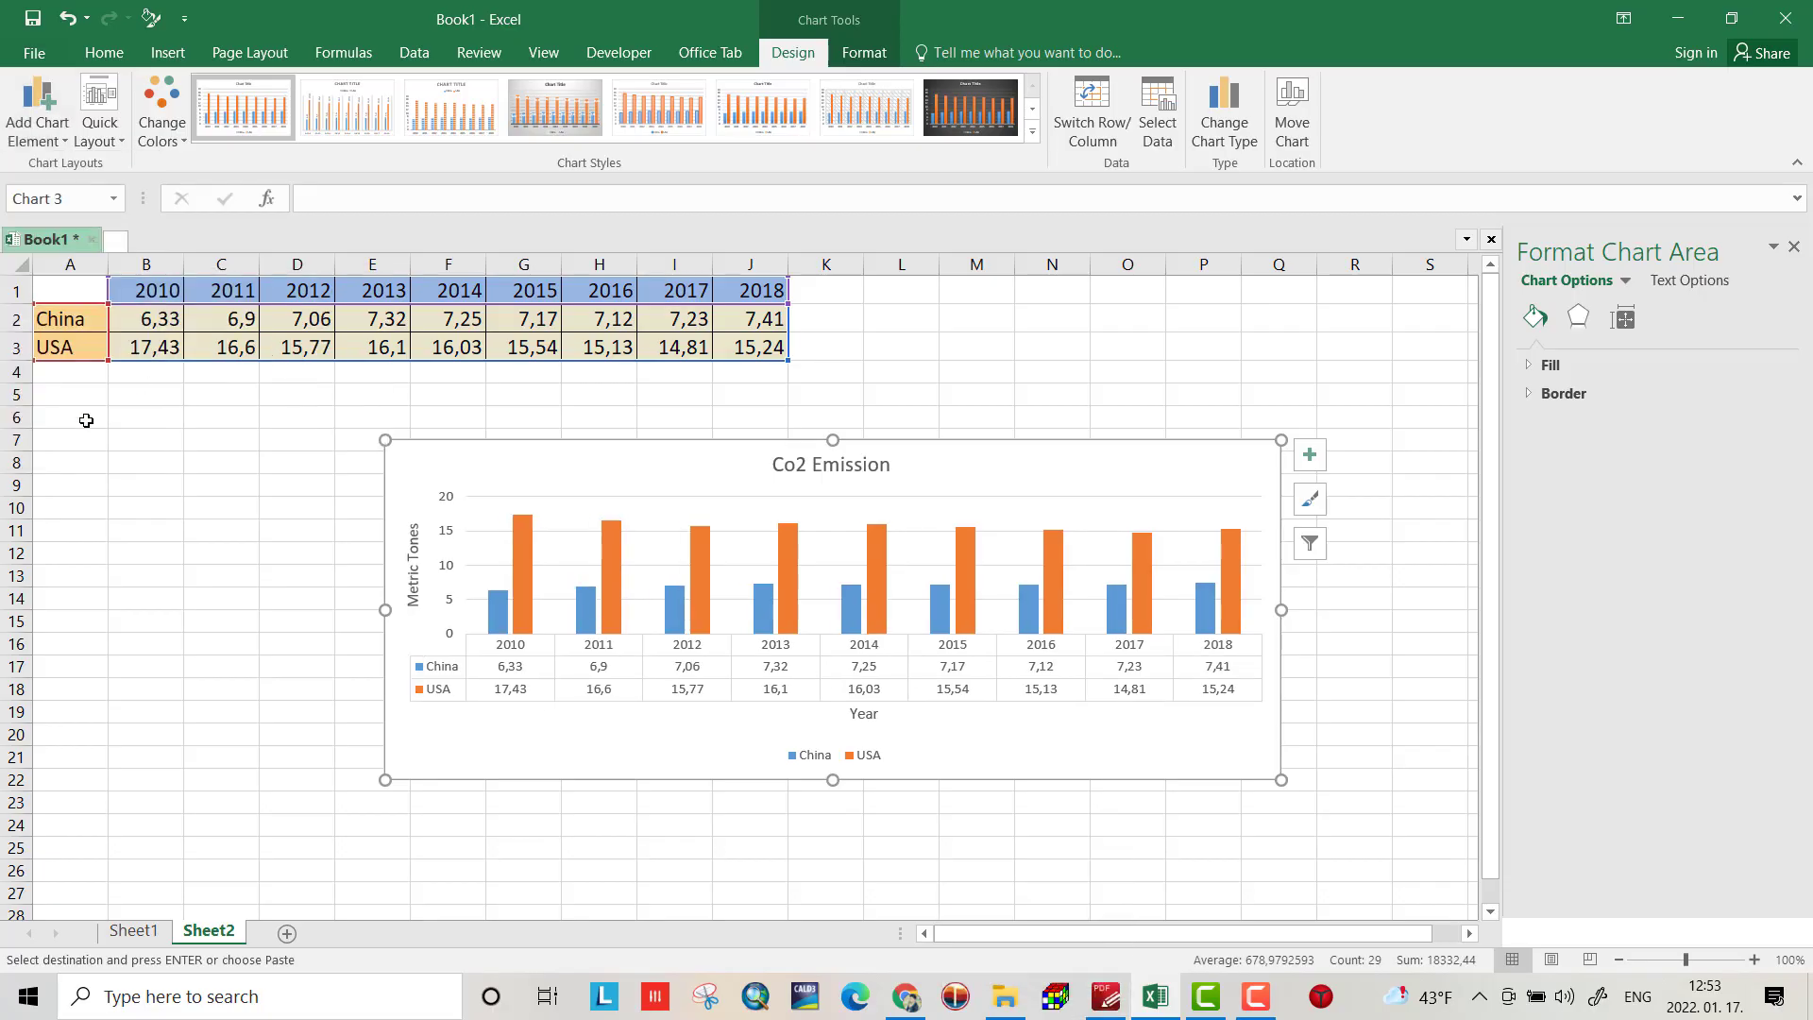
pyautogui.click(869, 506)
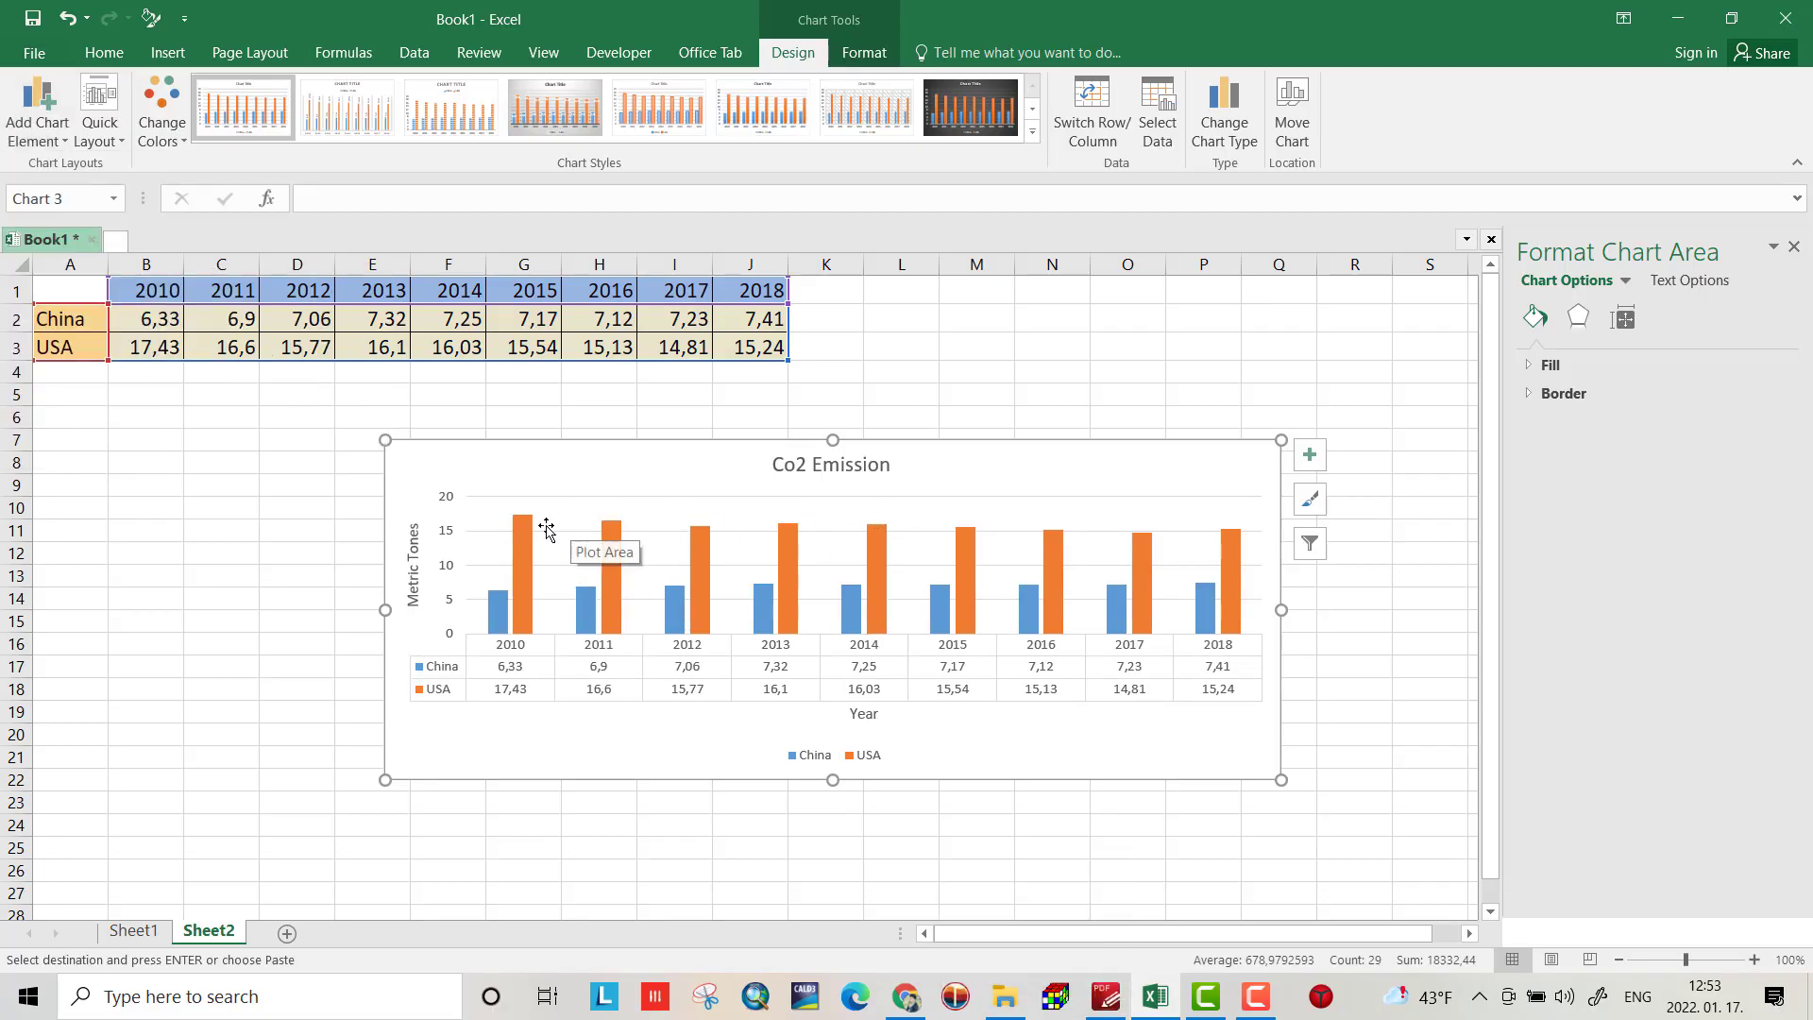
pyautogui.moveTo(531, 539)
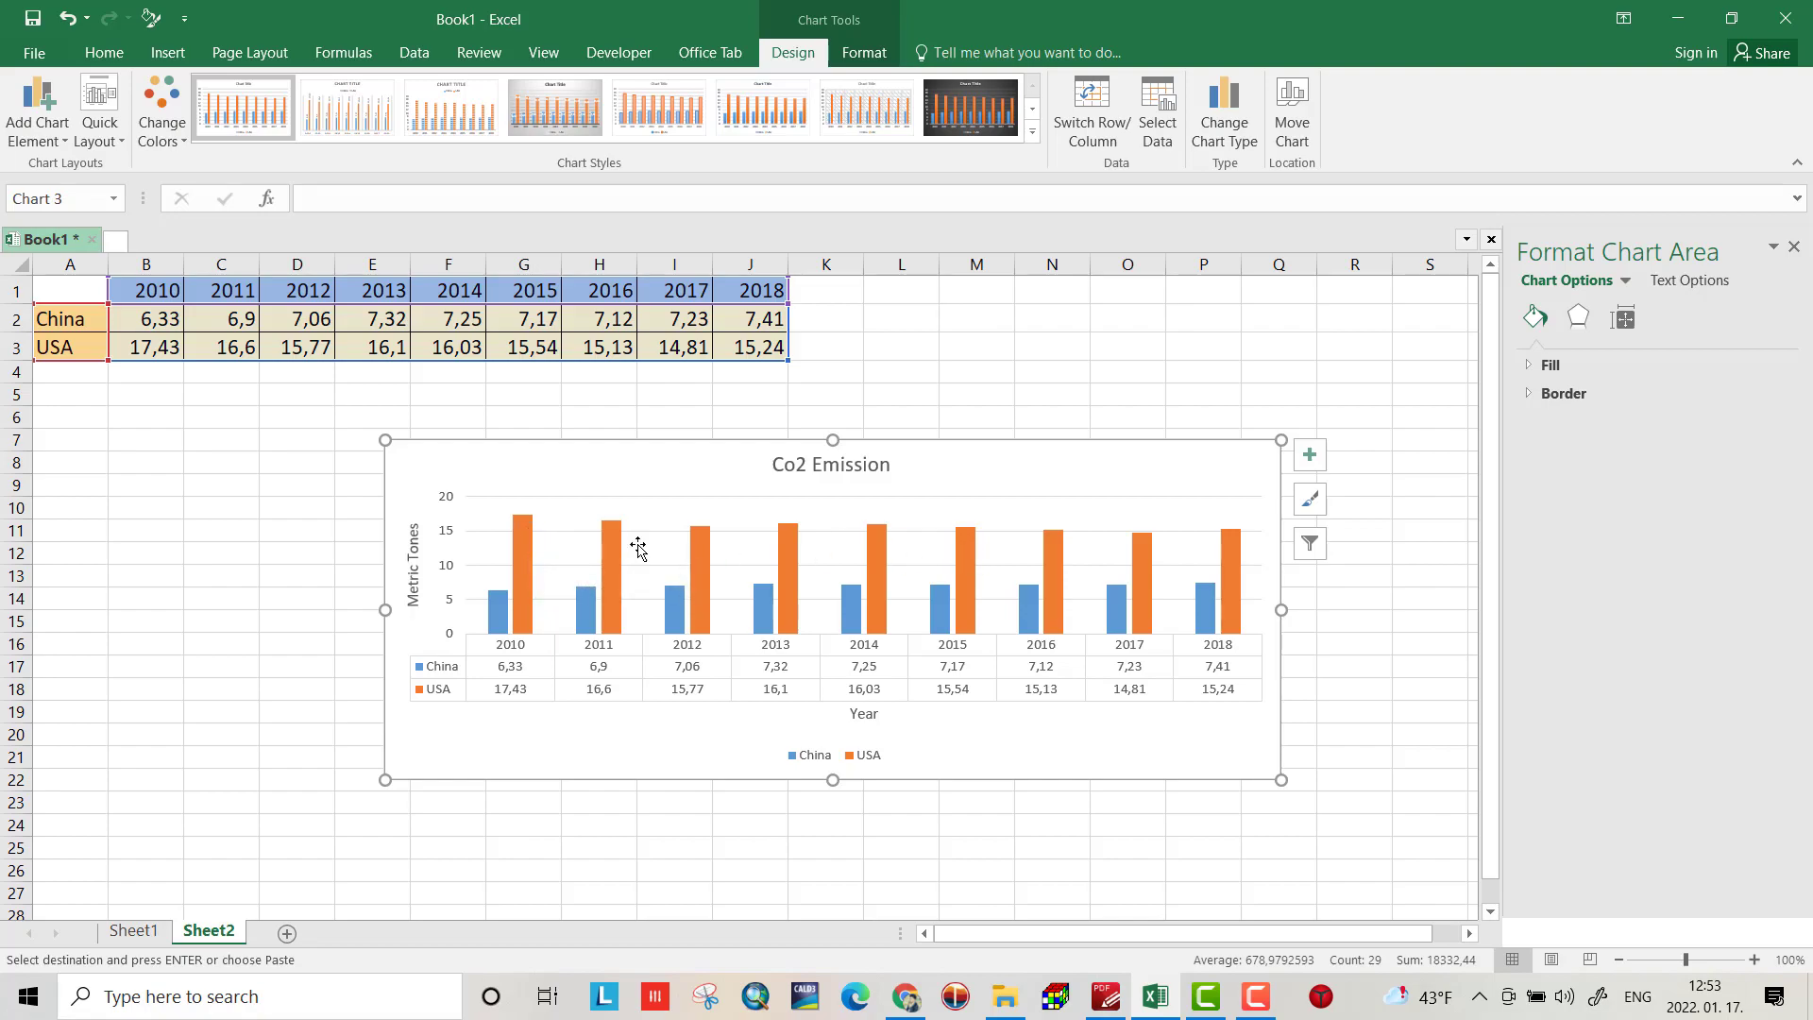
# Step: Fill all columns of the USA series in the Co2 Emission chart with the standard red color
pyautogui.click(522, 531)
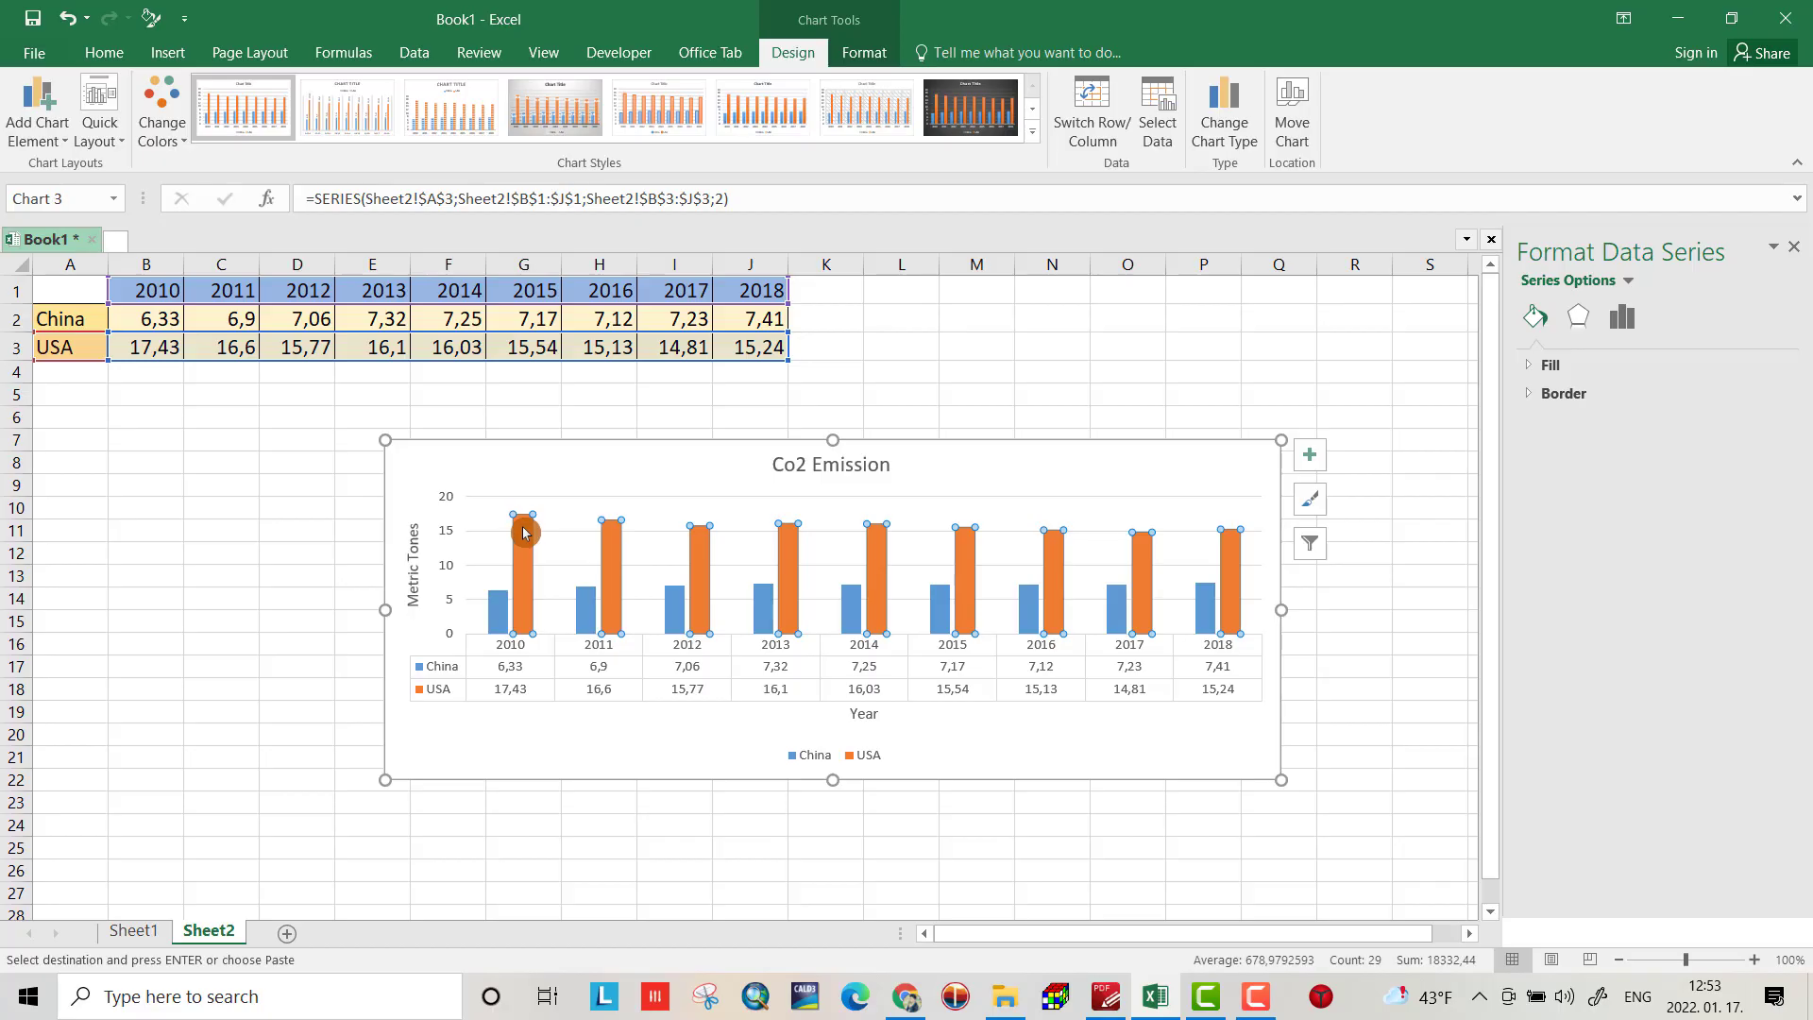
pyautogui.click(524, 532)
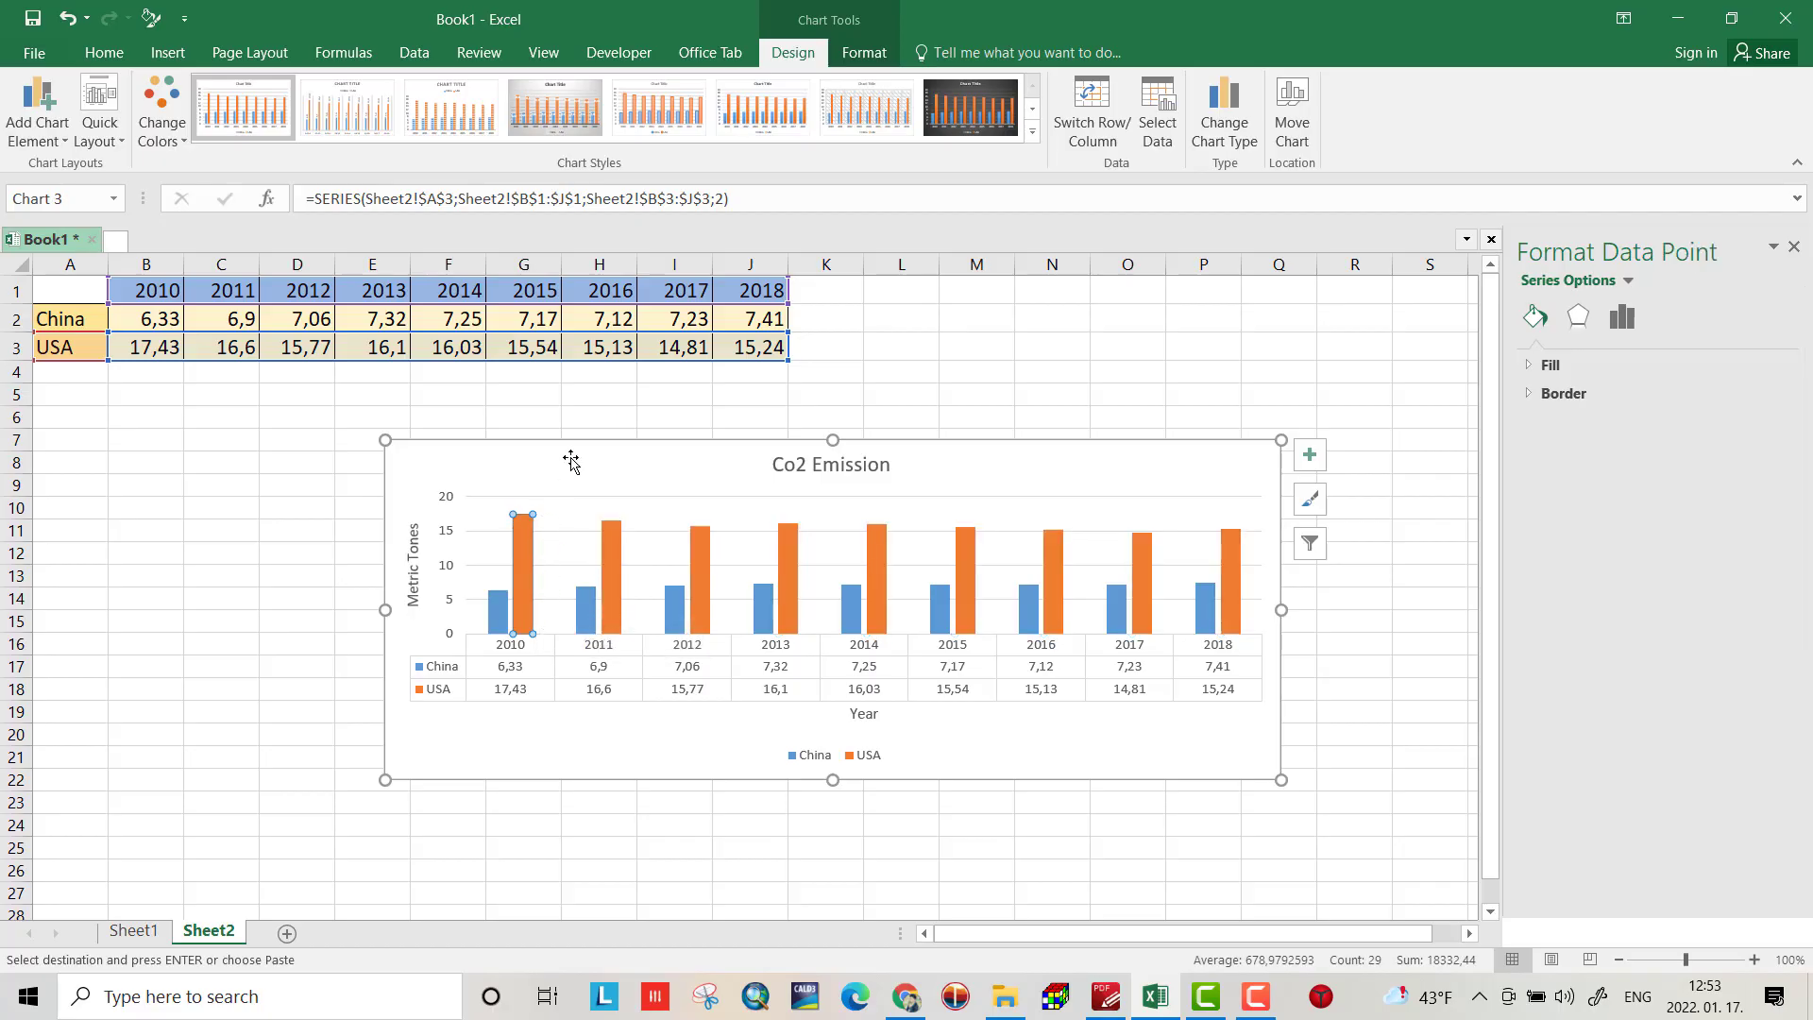
pyautogui.click(568, 465)
pyautogui.click(521, 550)
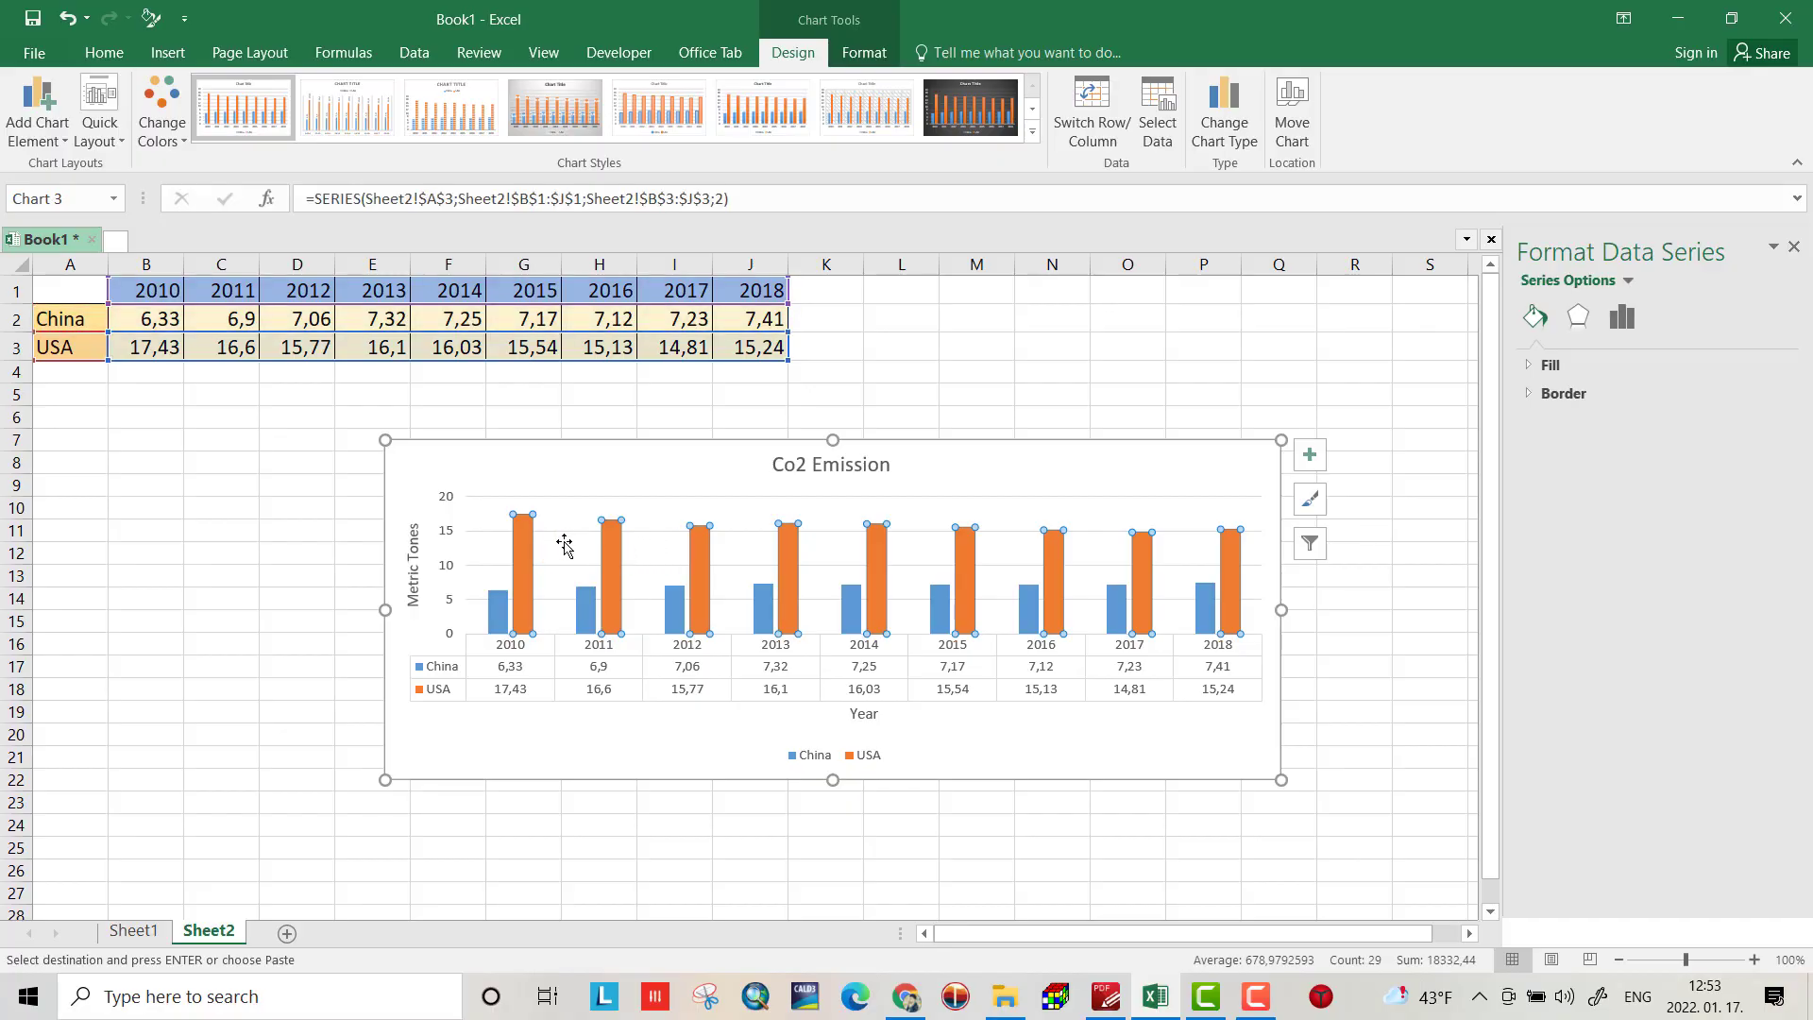
pyautogui.rightClick(525, 547)
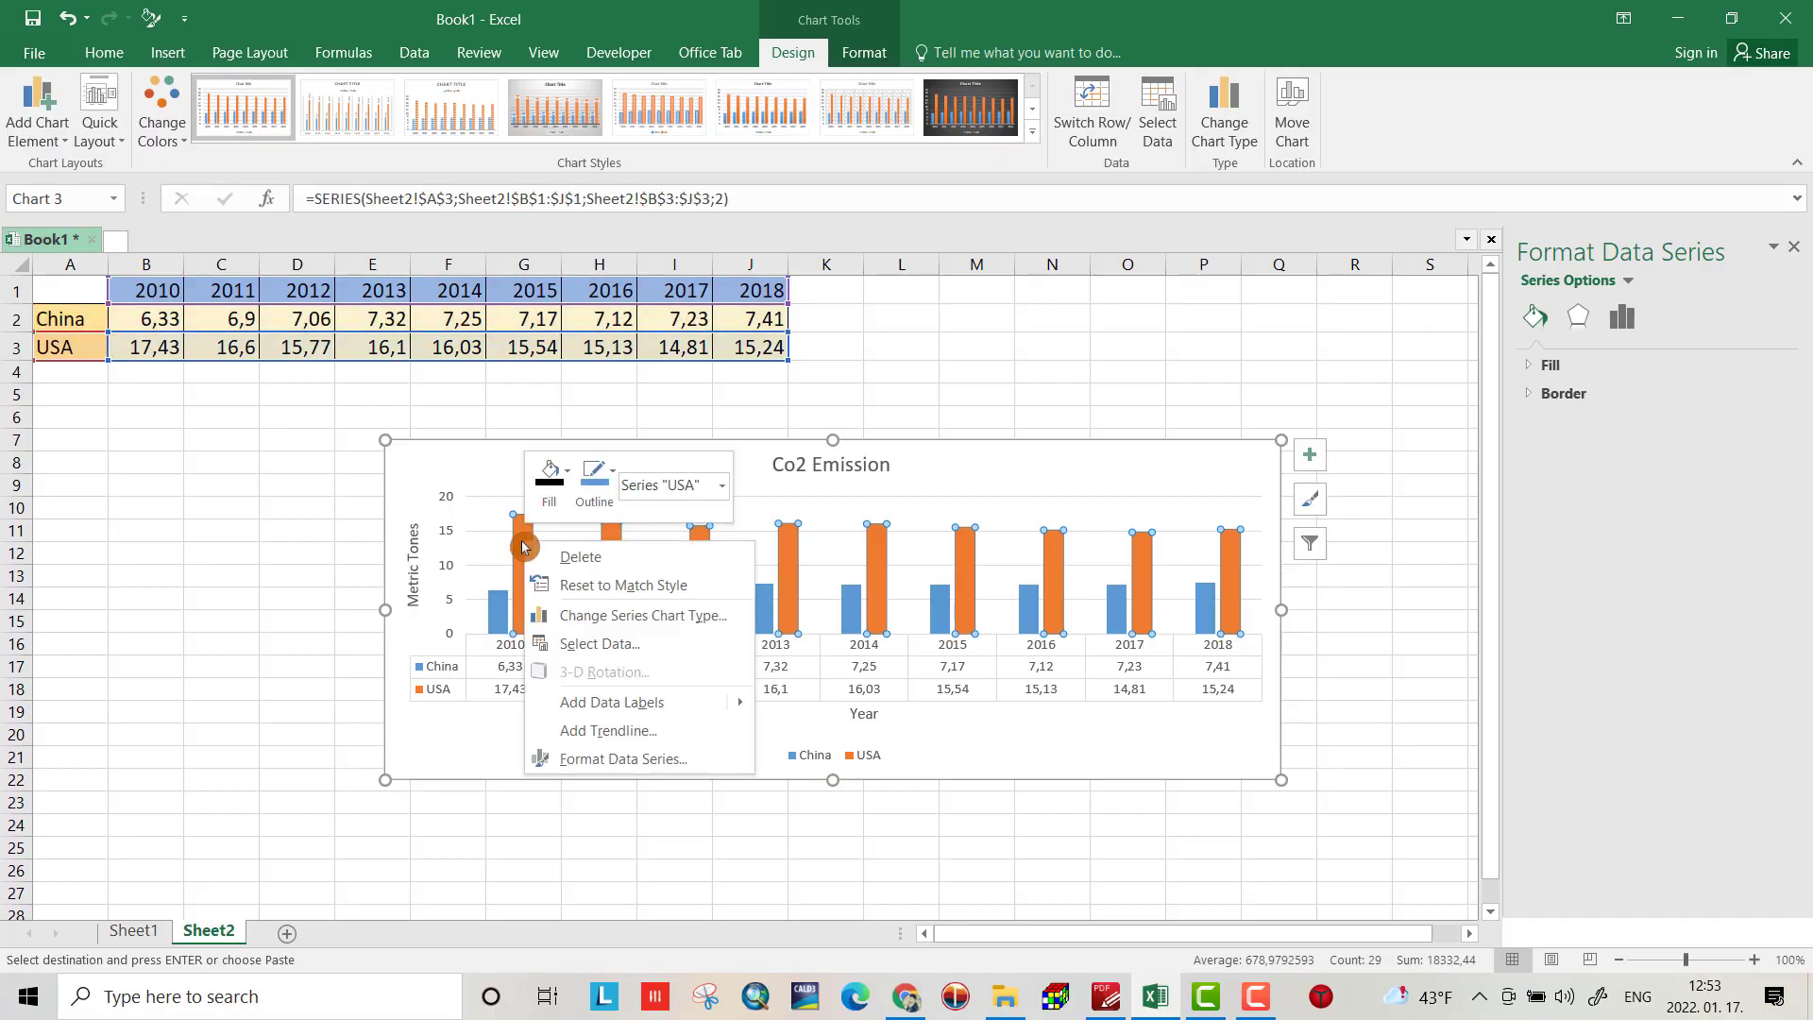
pyautogui.click(547, 472)
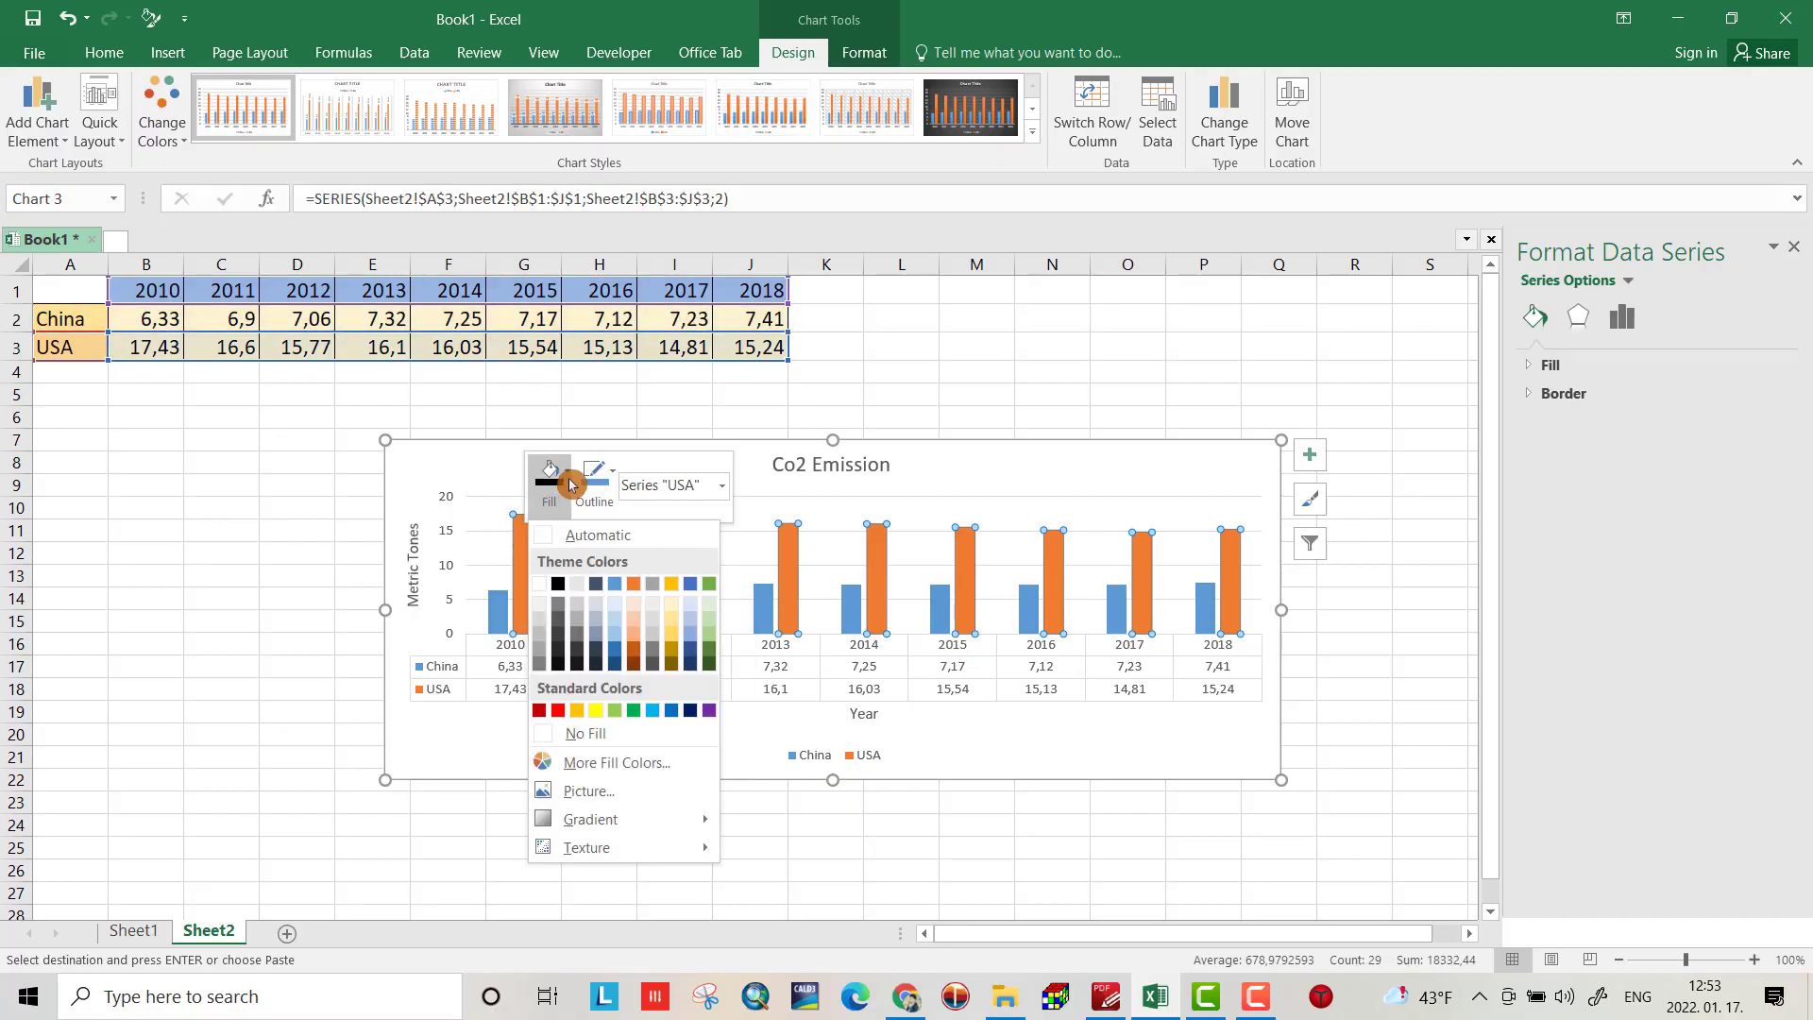
pyautogui.click(558, 710)
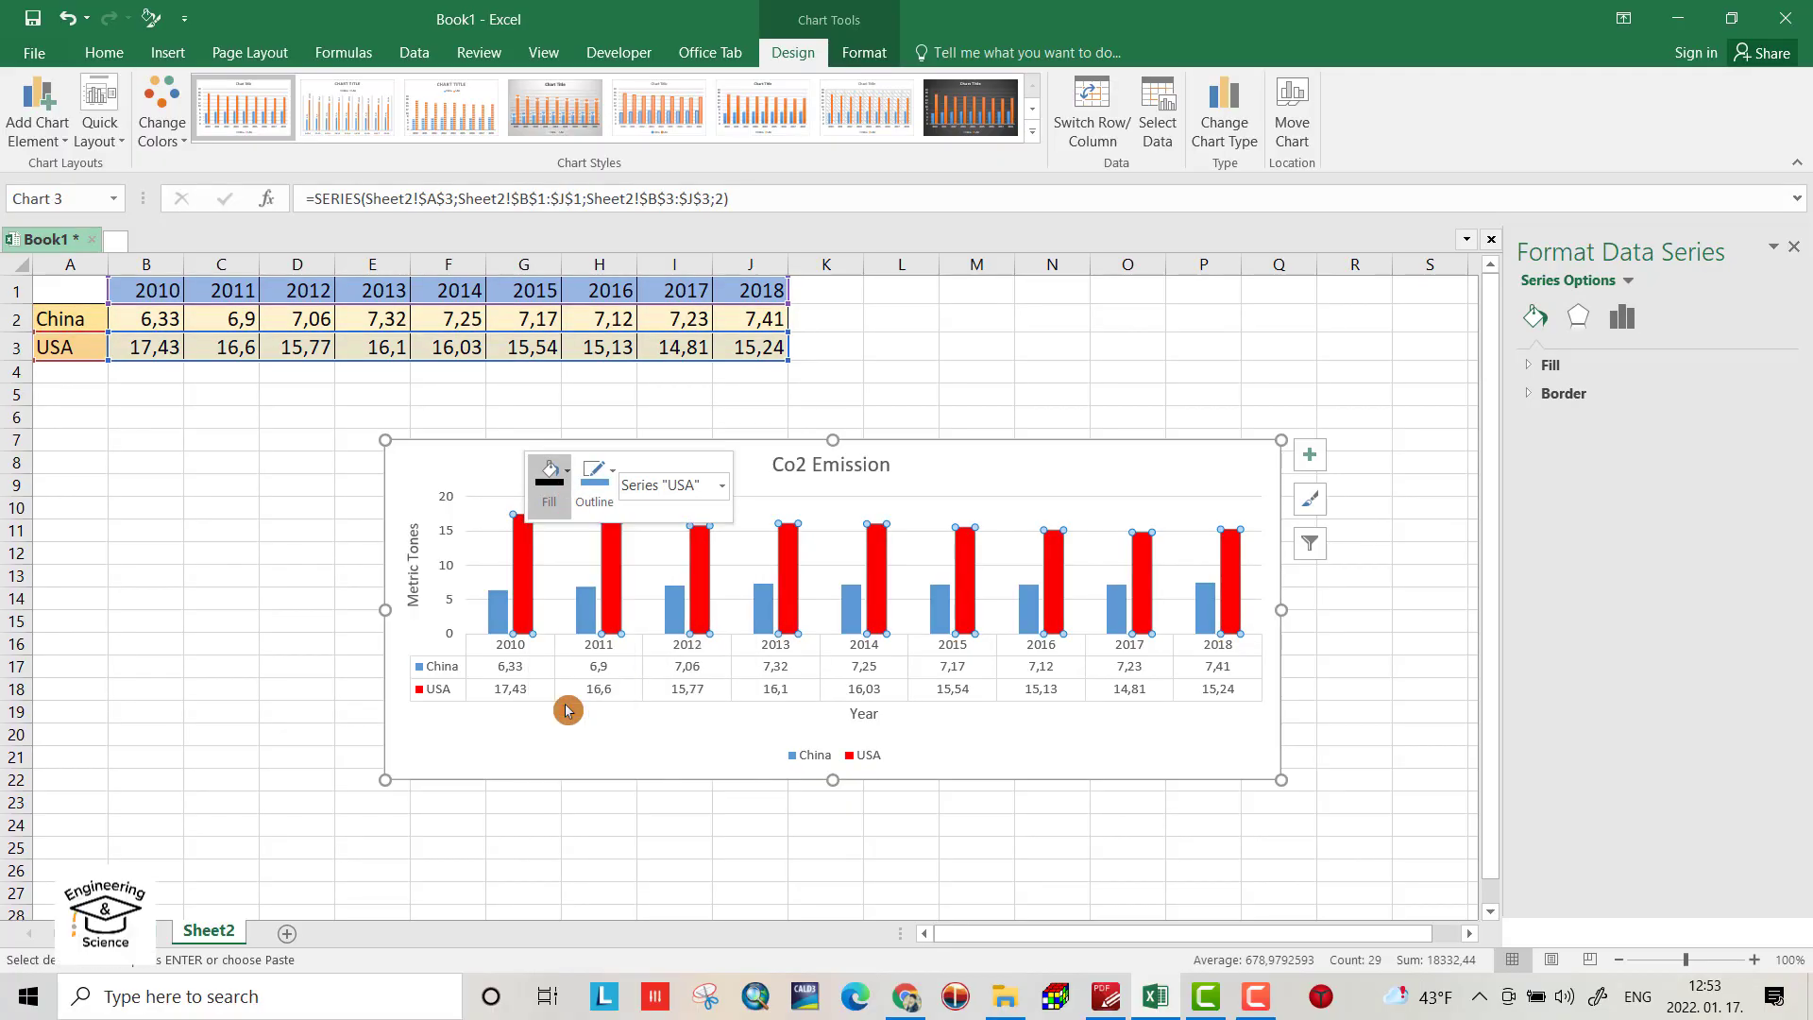
# Step: Fill all columns of the China series in the chart with black, leaving the series deselected
pyautogui.click(500, 607)
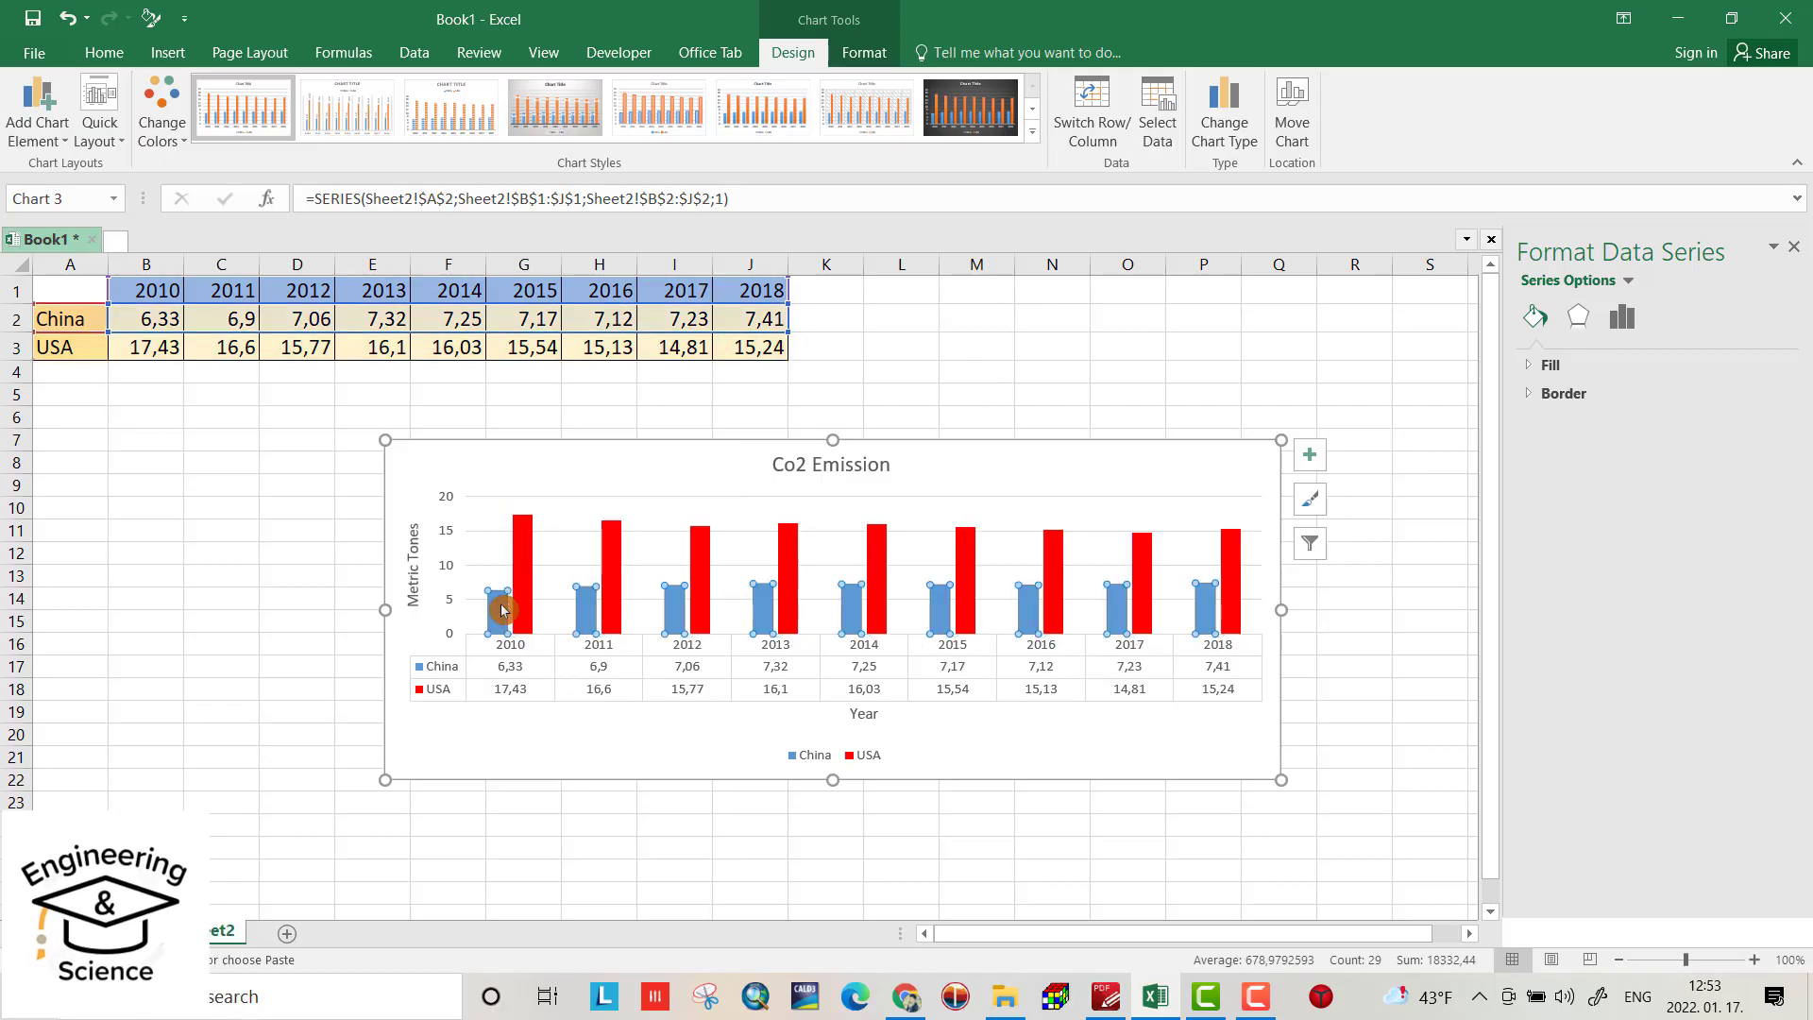
pyautogui.rightClick(501, 609)
pyautogui.click(549, 543)
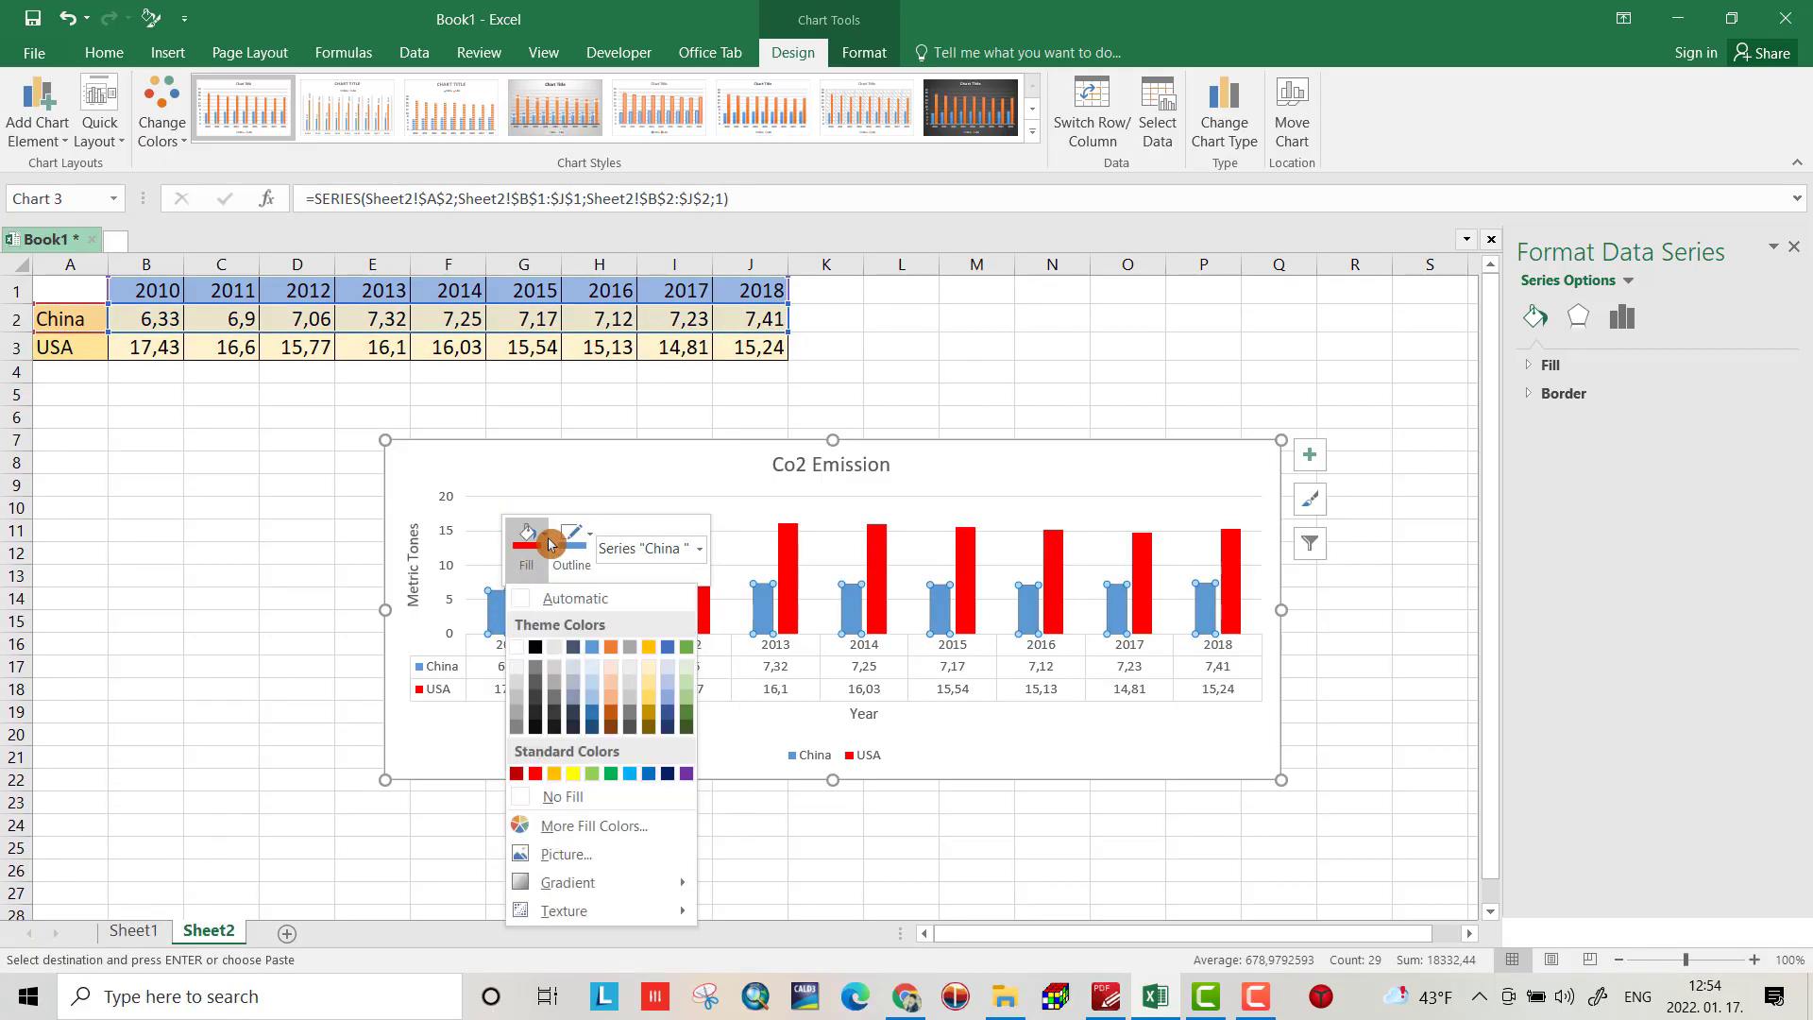
pyautogui.click(539, 650)
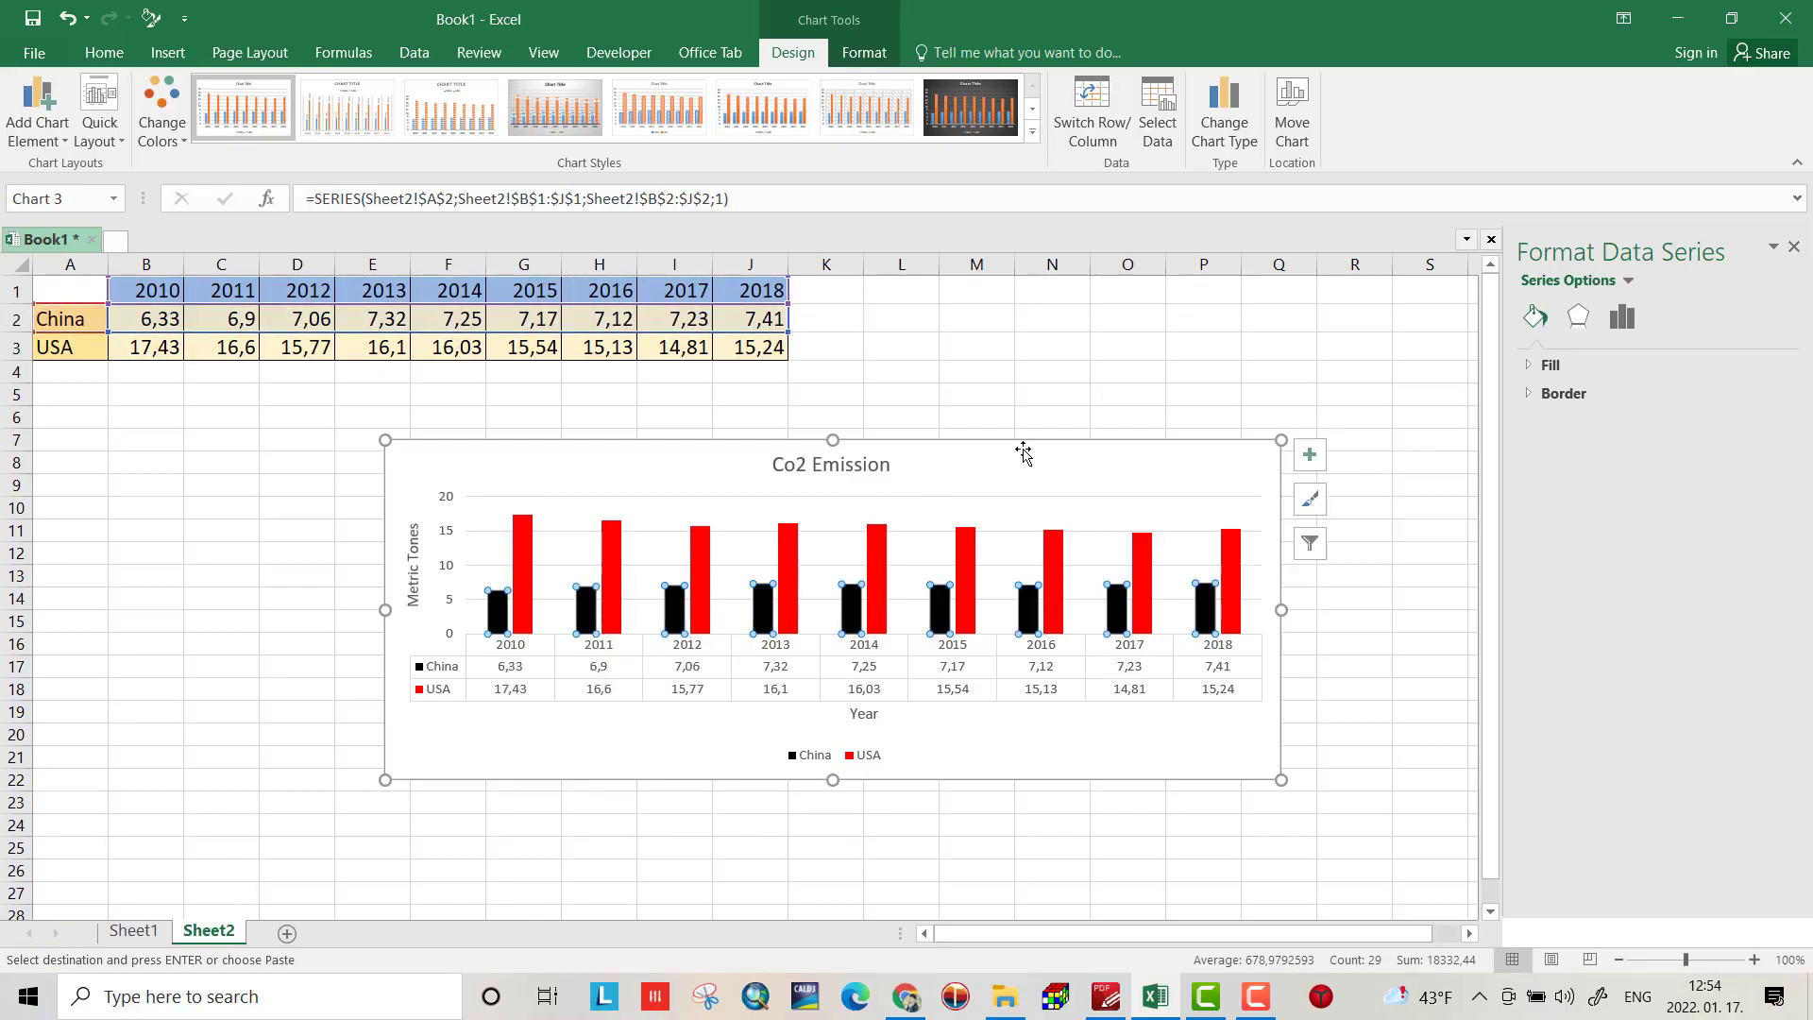
pyautogui.click(1049, 453)
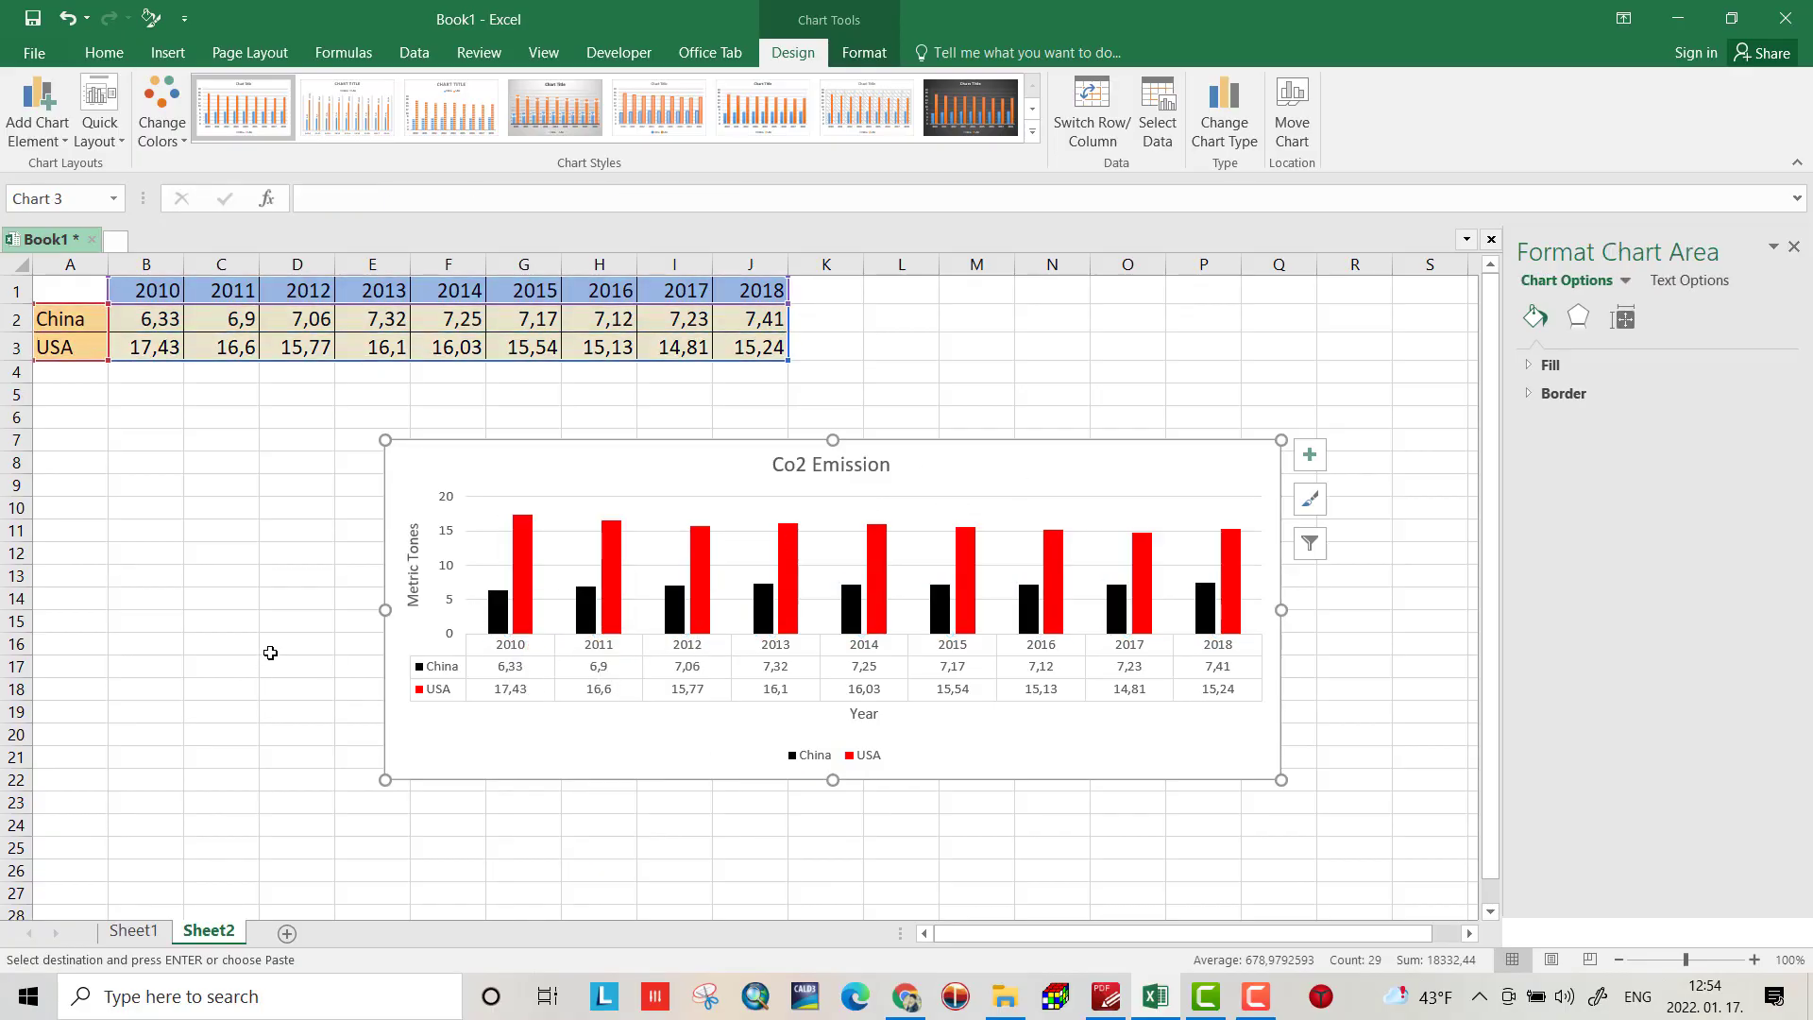